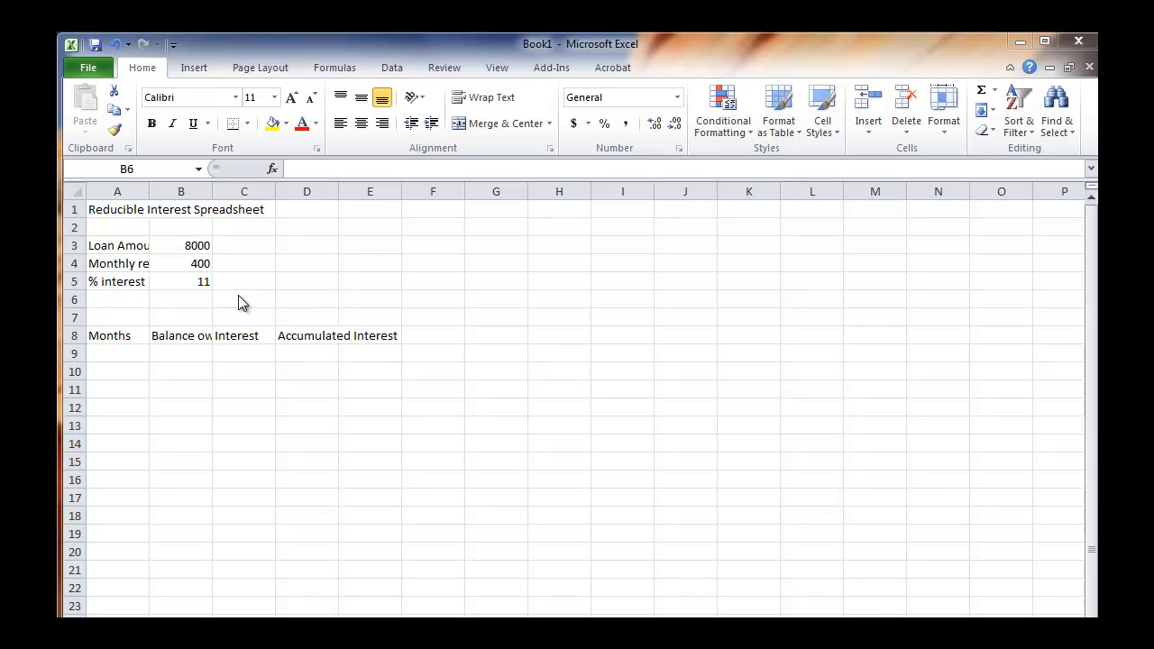
Review the title in A1, the loan input labels in A3:A5, the headings in row 8 and the loan amount in B3.
left_click(124, 209)
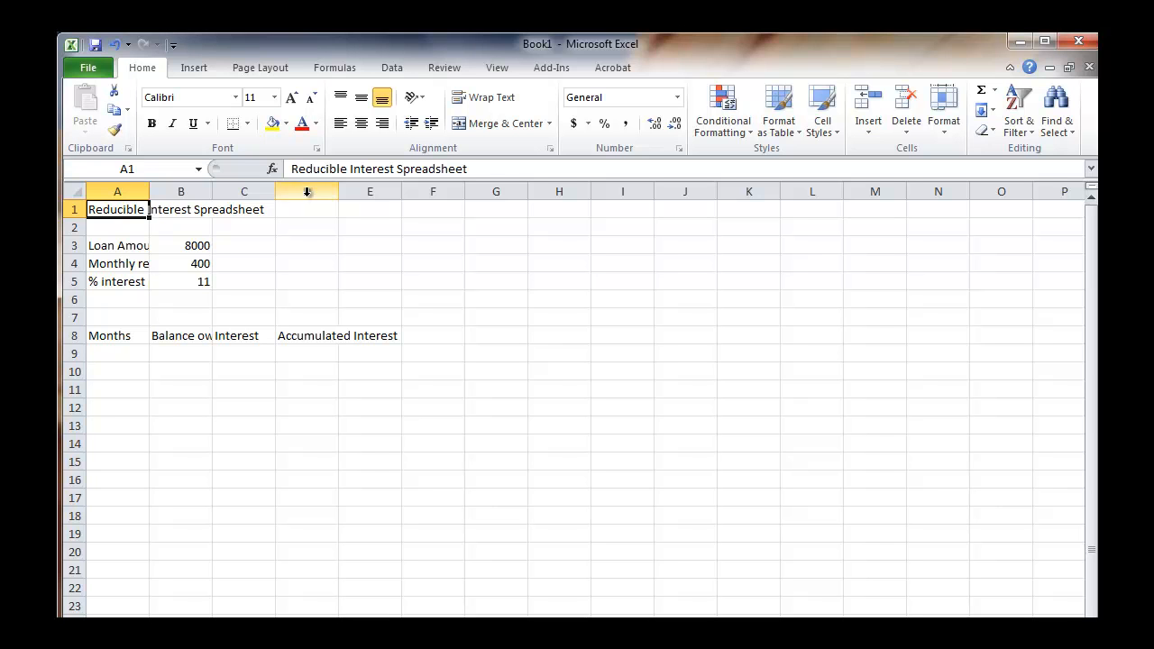
left_click(304, 263)
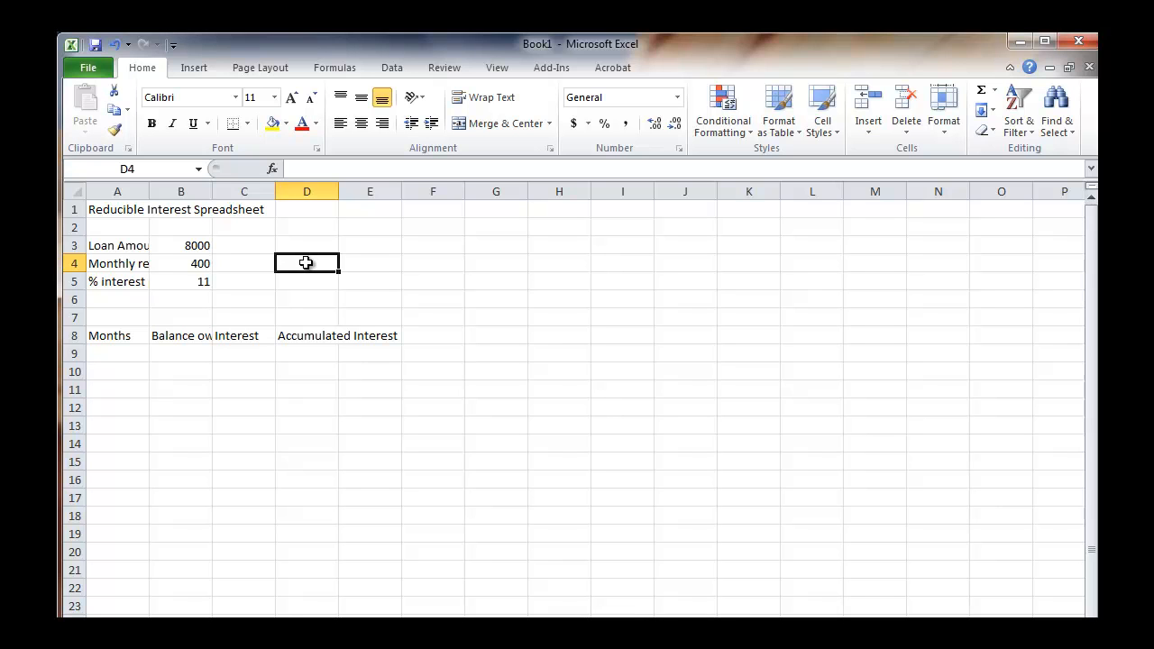
left_click(126, 210)
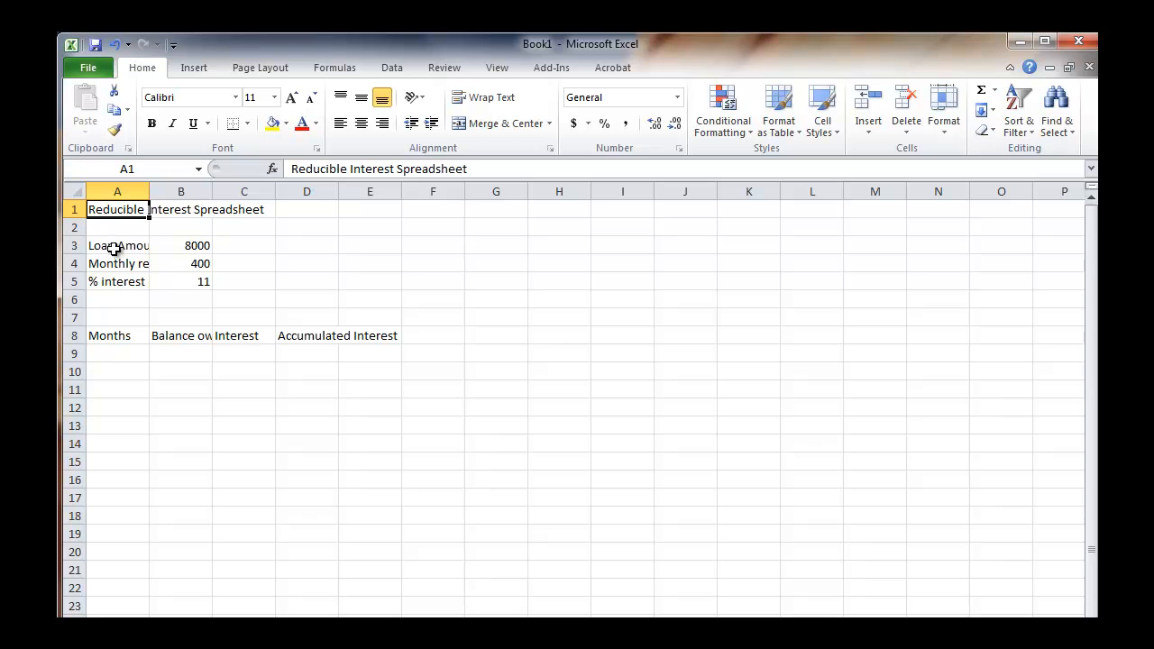
left_click(116, 246)
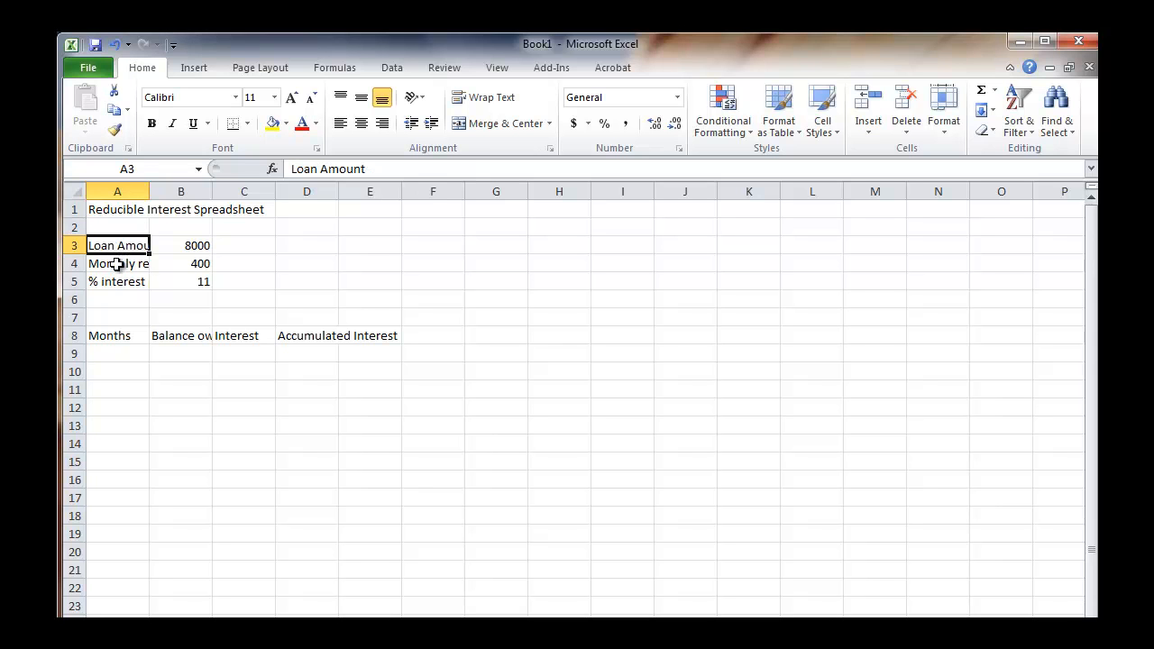
left_click(114, 266)
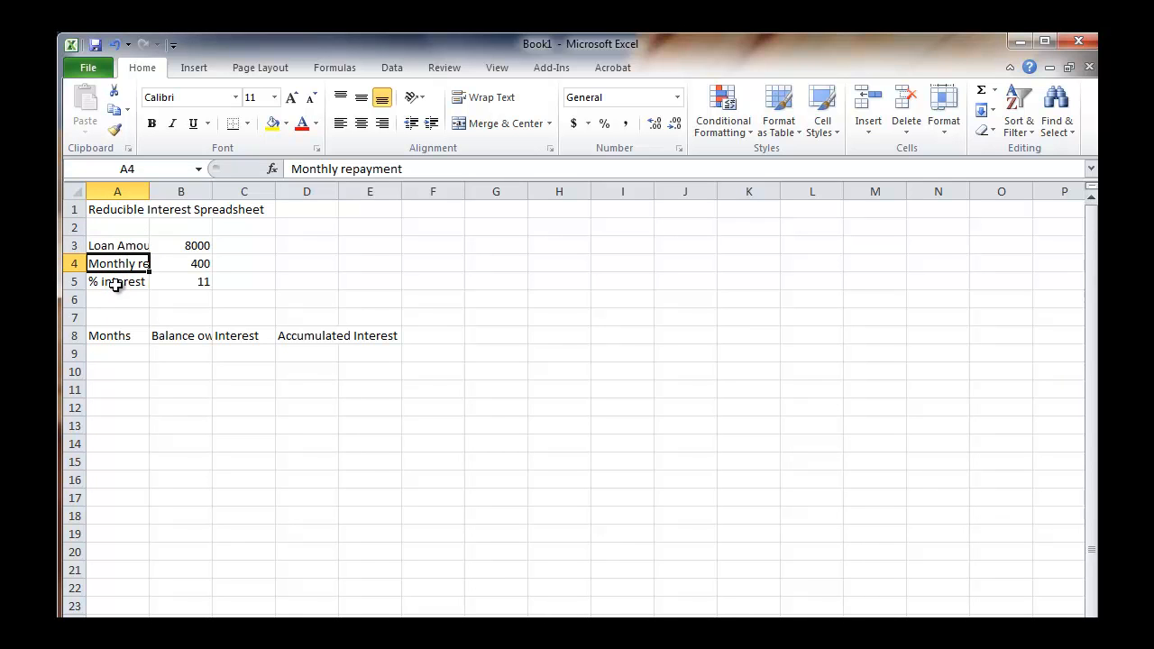
left_click(115, 285)
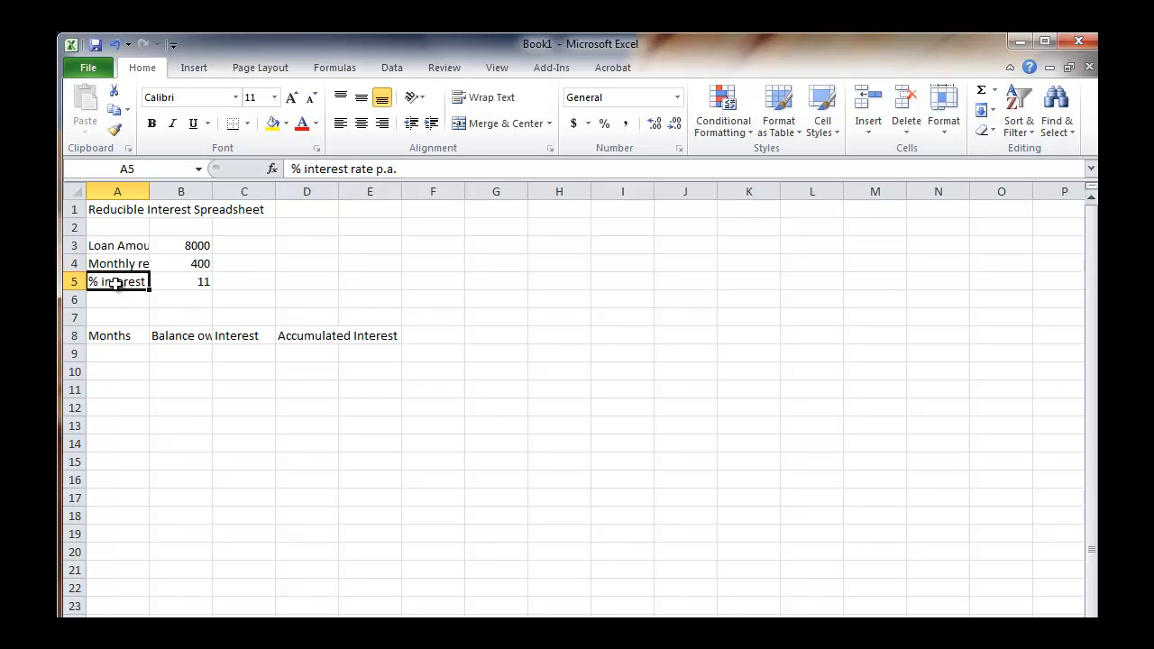
left_click(71, 336)
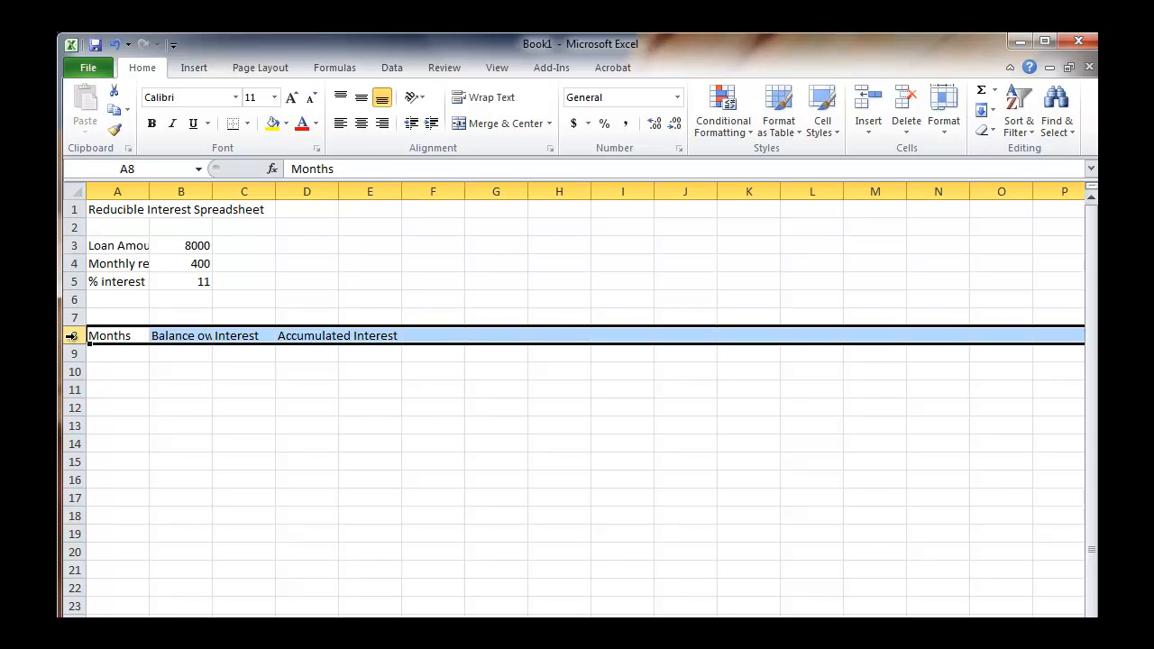
left_click(193, 246)
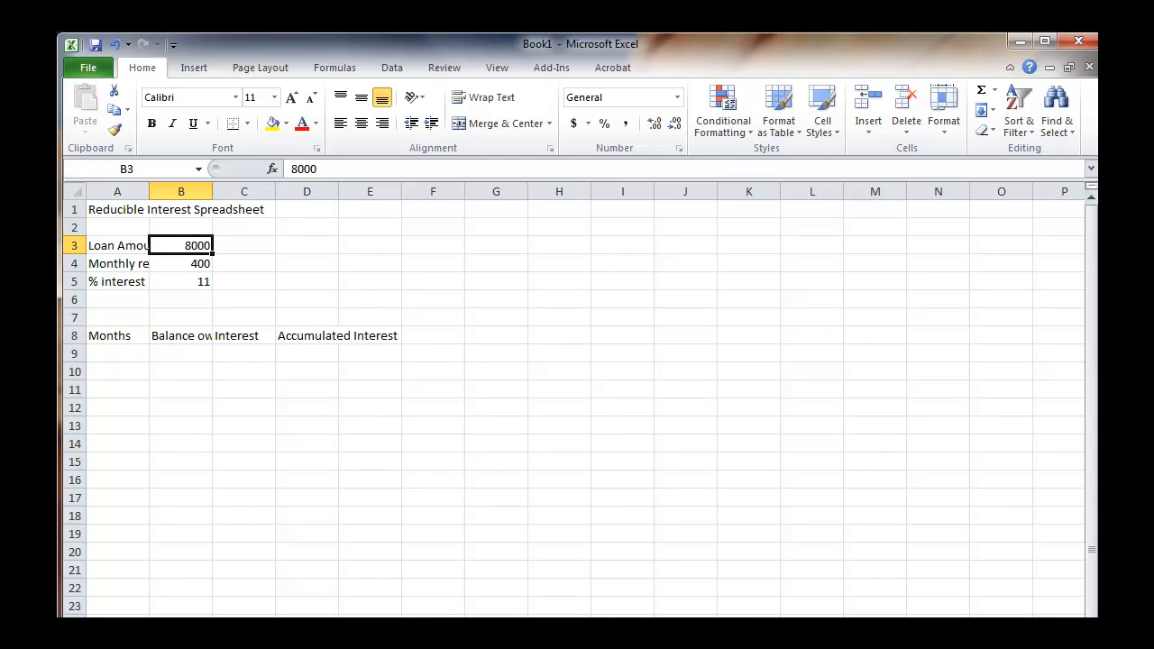
Enter the month numbers 1, 2 and 3 in cells A9 to A11 under the Months heading.
left_click(116, 353)
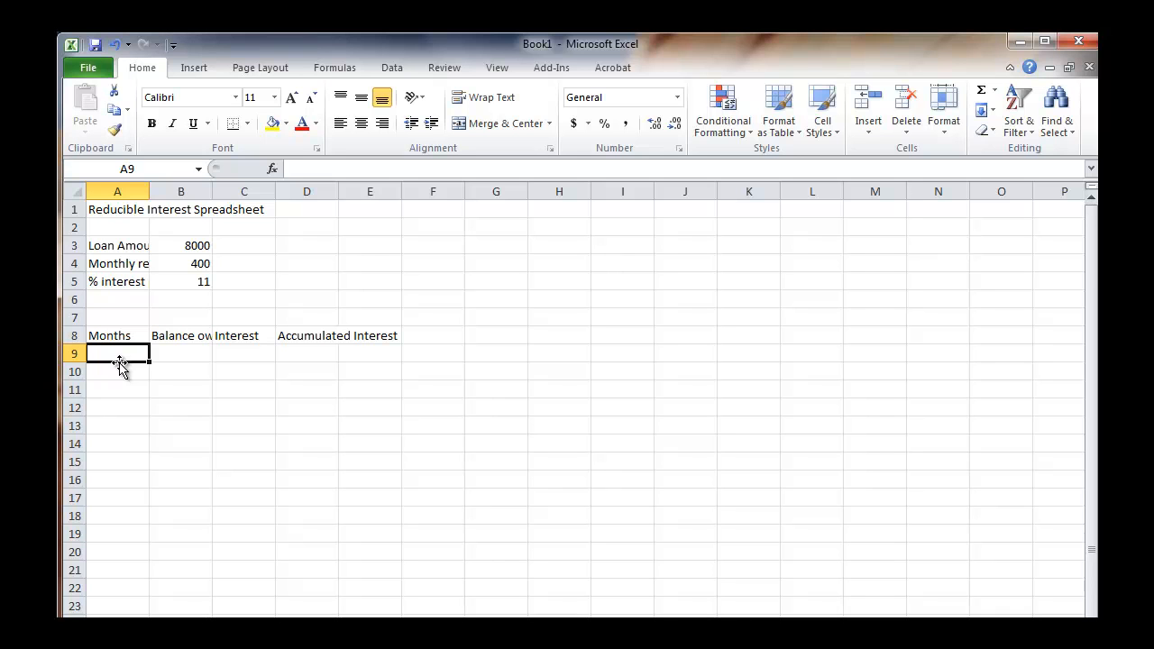
type("1")
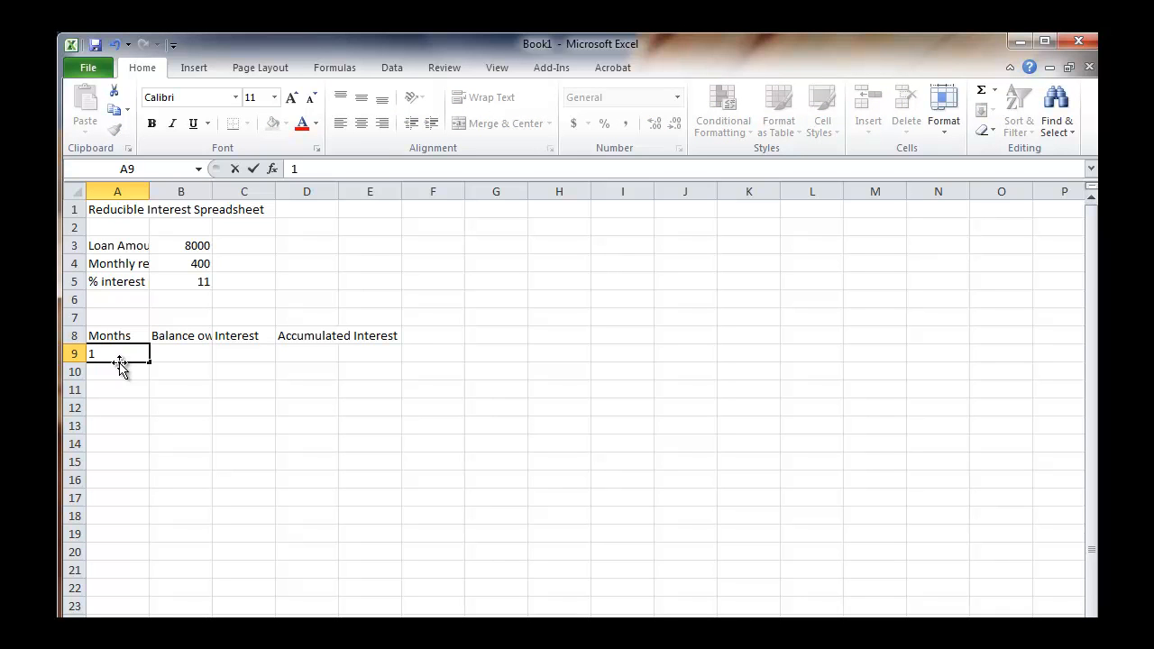
key("Return")
type("2")
key("Return")
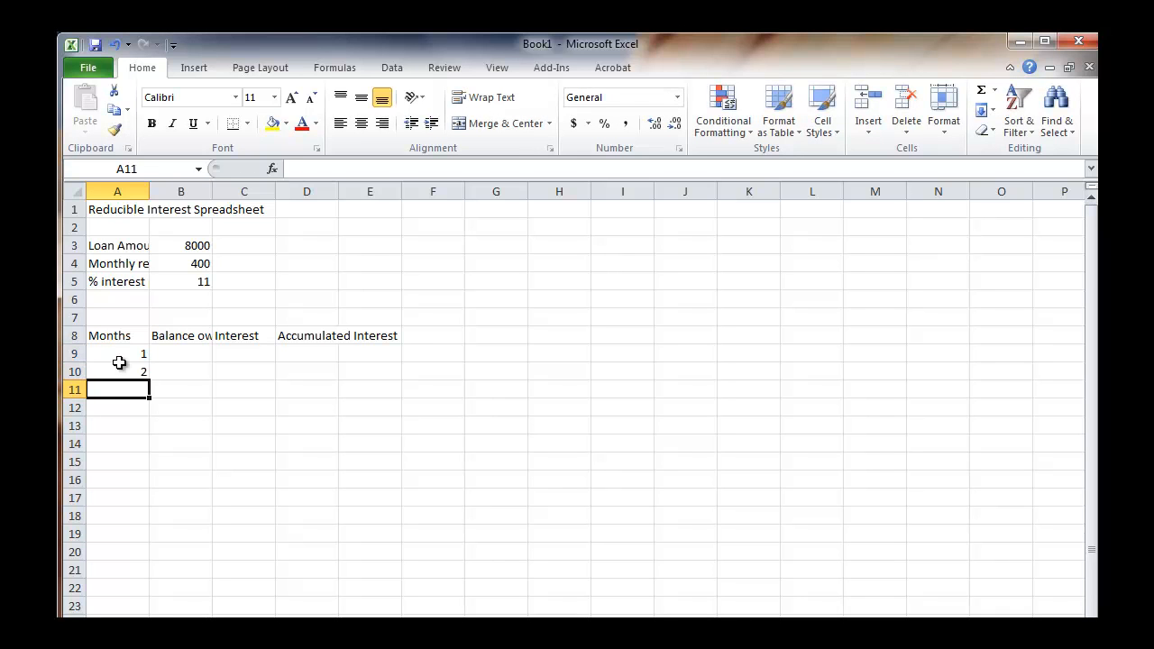
type("3")
key("Return")
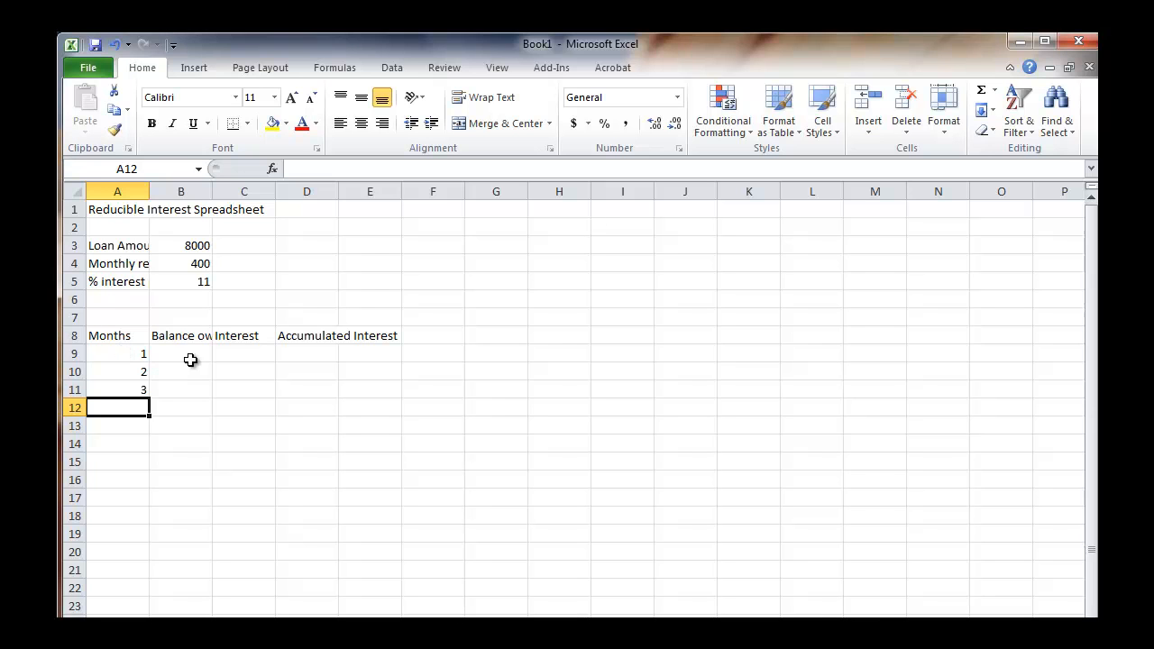
left_click(109, 356)
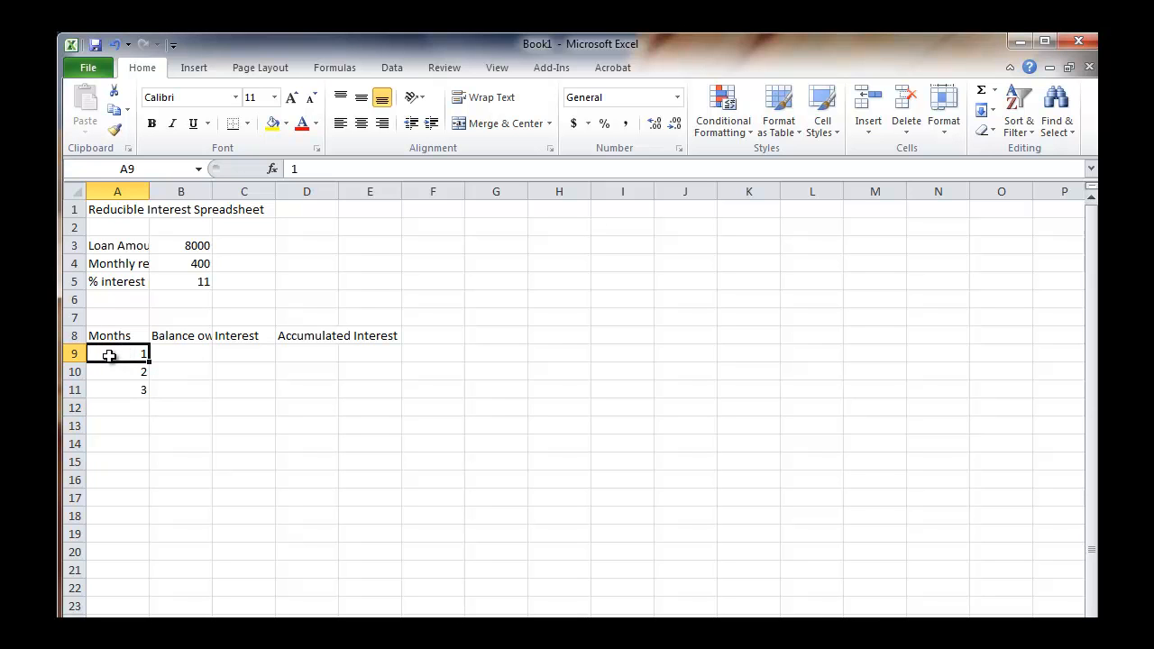
left_click(244, 390)
left_click(280, 300)
left_click(184, 309)
left_click(196, 366)
left_click(220, 439)
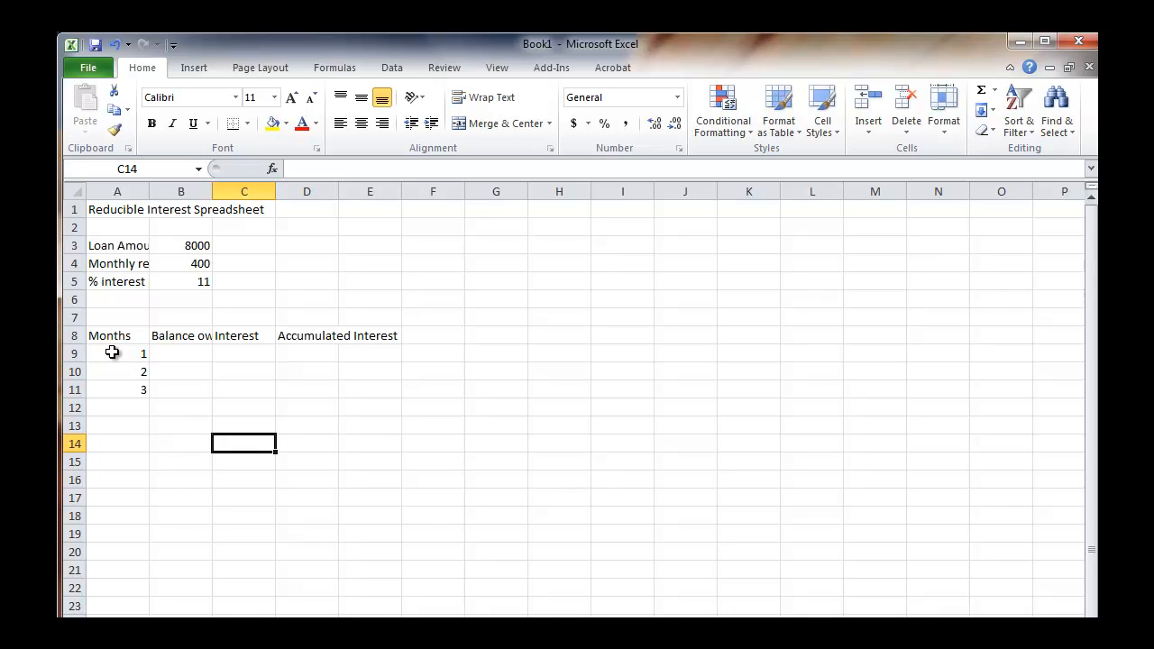
left_click_drag(112, 352, 121, 537)
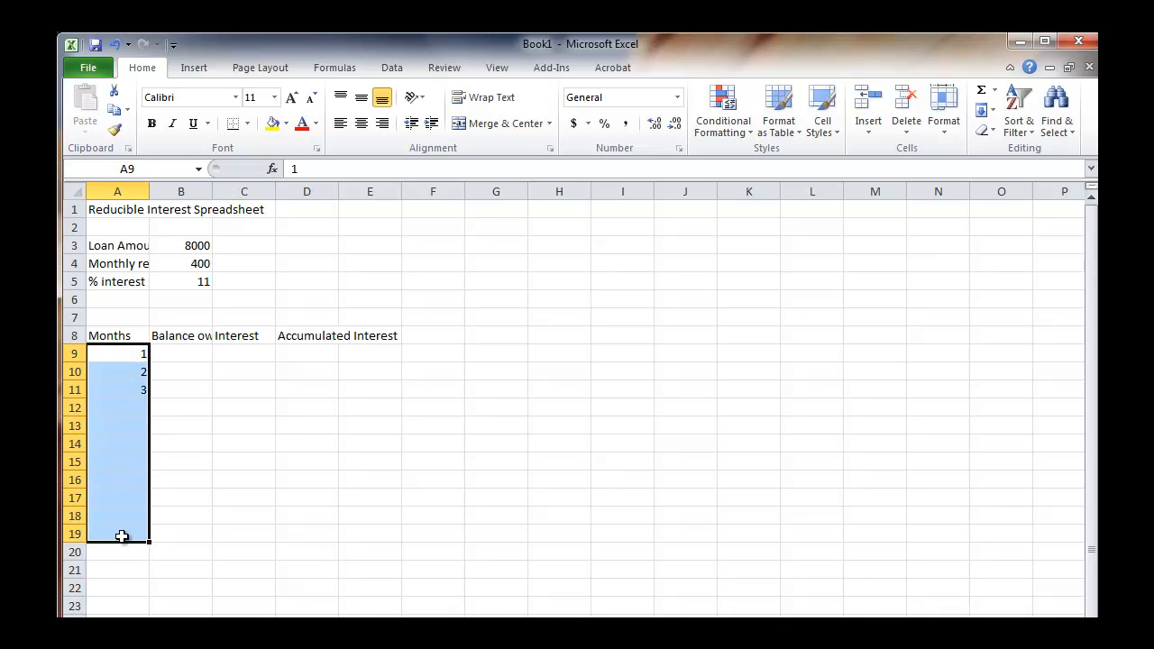
left_click(199, 412)
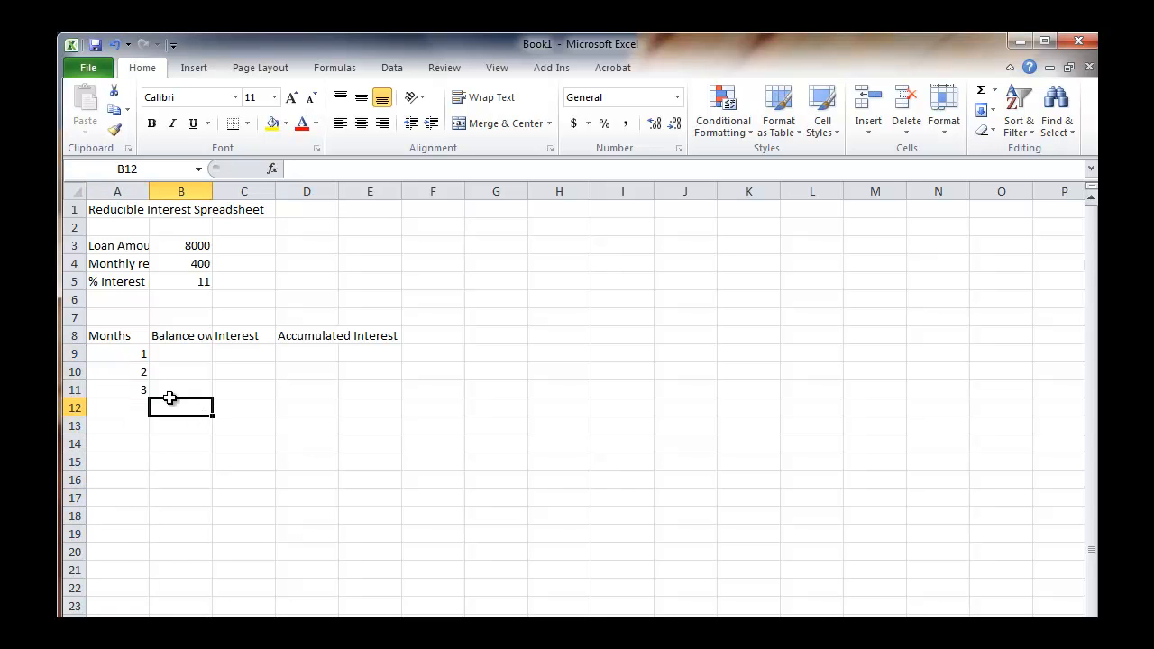
Extend the month number series from A9:A11 down the Months column by filling past row 23.
left_click(118, 352)
left_click_drag(117, 352, 122, 385)
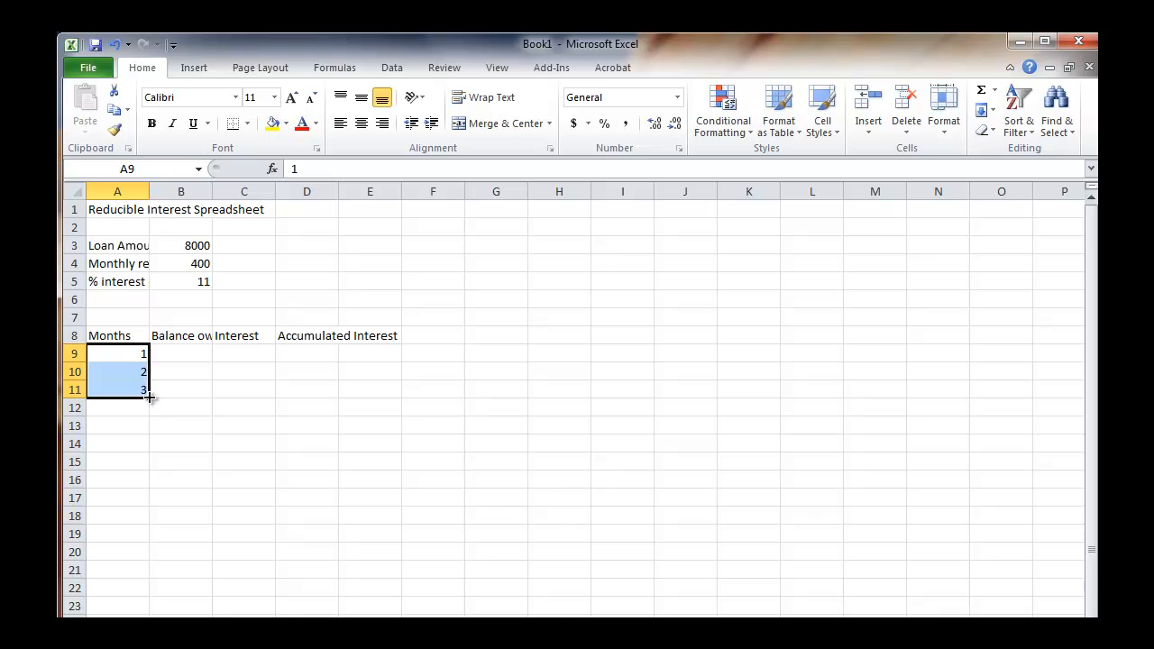
left_click_drag(150, 398, 153, 613)
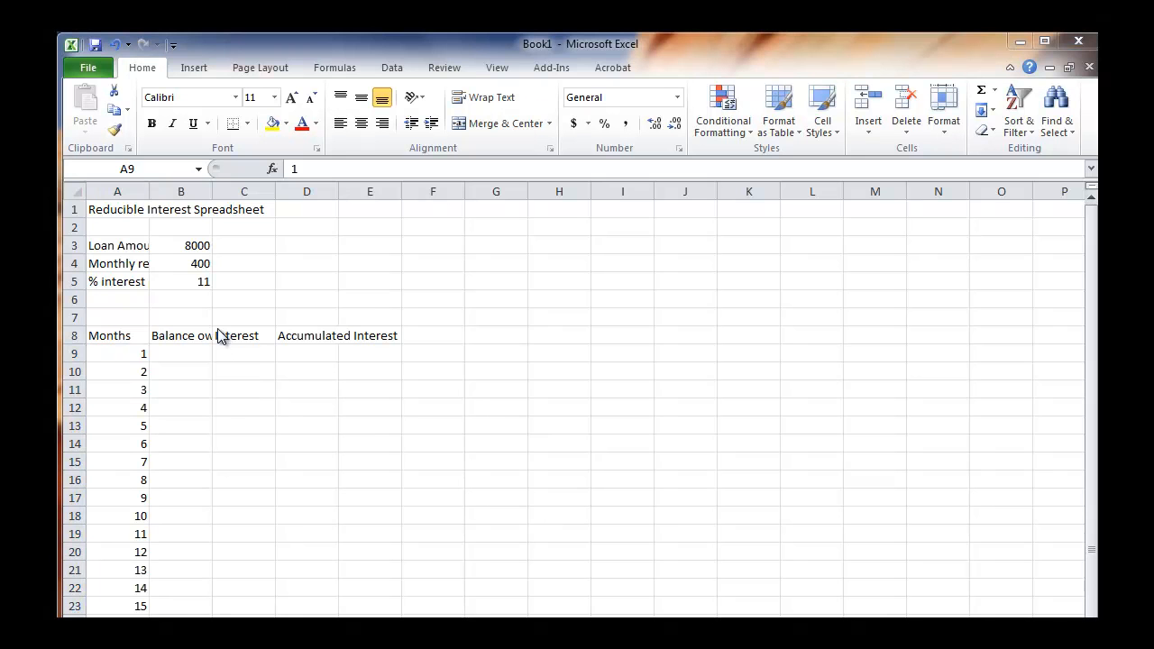
Widen column A to fit the loan labels and turn on text wrapping for cells A3:A5.
left_click(118, 245)
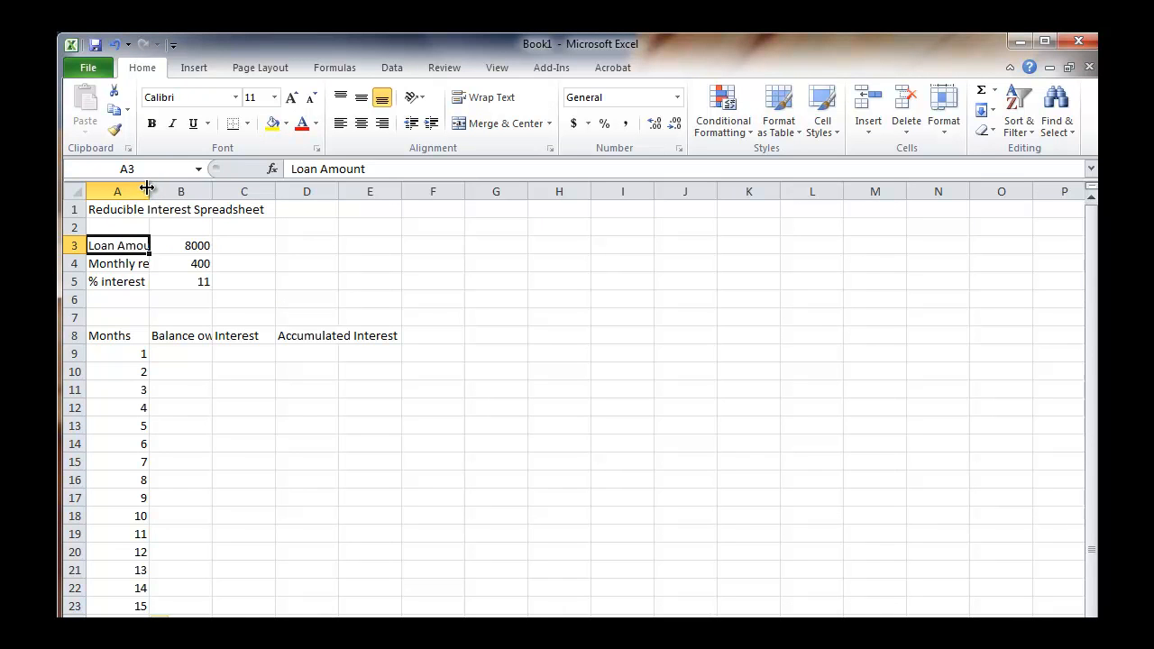
left_click_drag(147, 187, 215, 192)
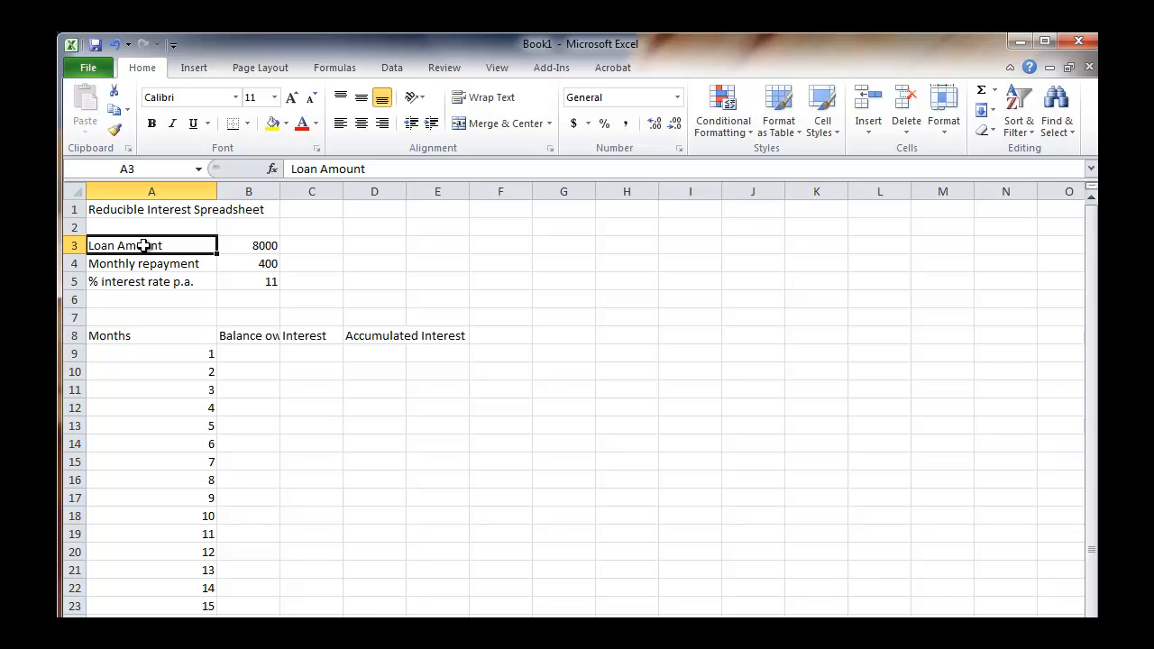
left_click_drag(145, 245, 146, 281)
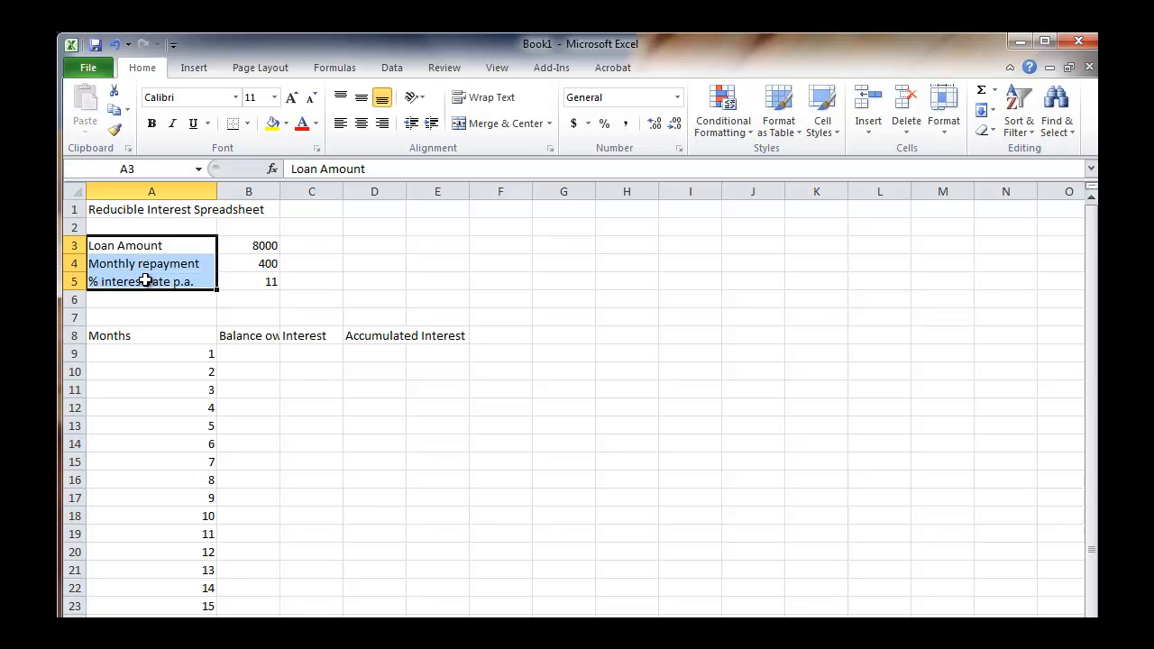
left_click(487, 99)
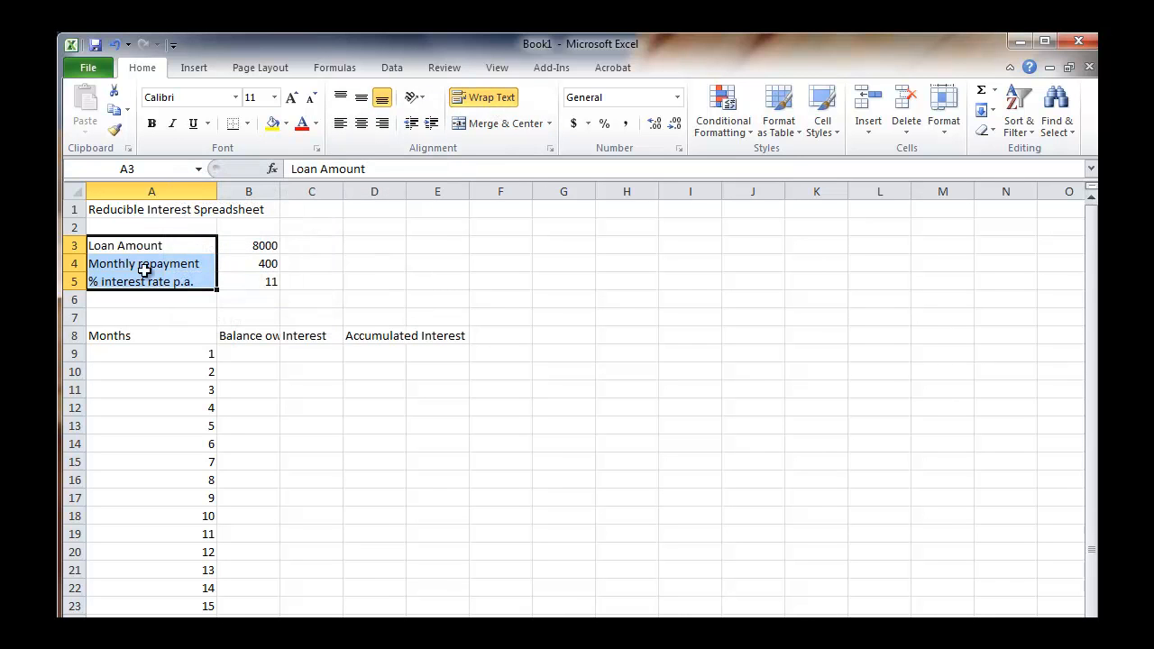
Narrow column A and increase the heights of rows 3 to 5 to fit the wrapped labels.
left_click_drag(218, 187, 140, 197)
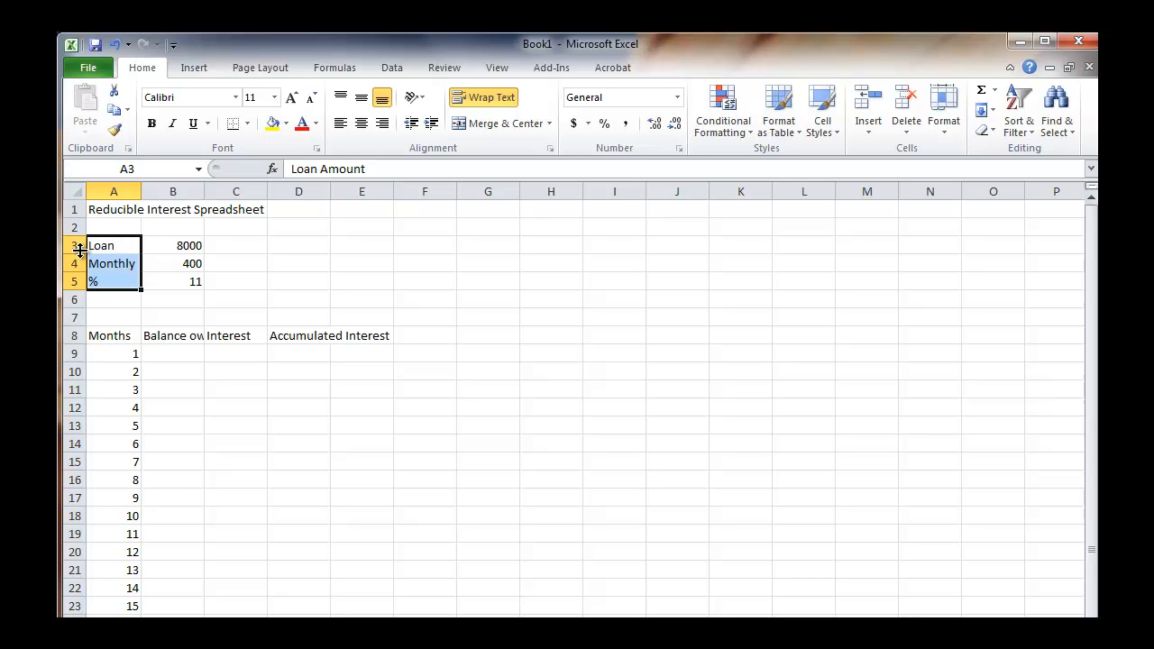
left_click_drag(78, 254, 79, 290)
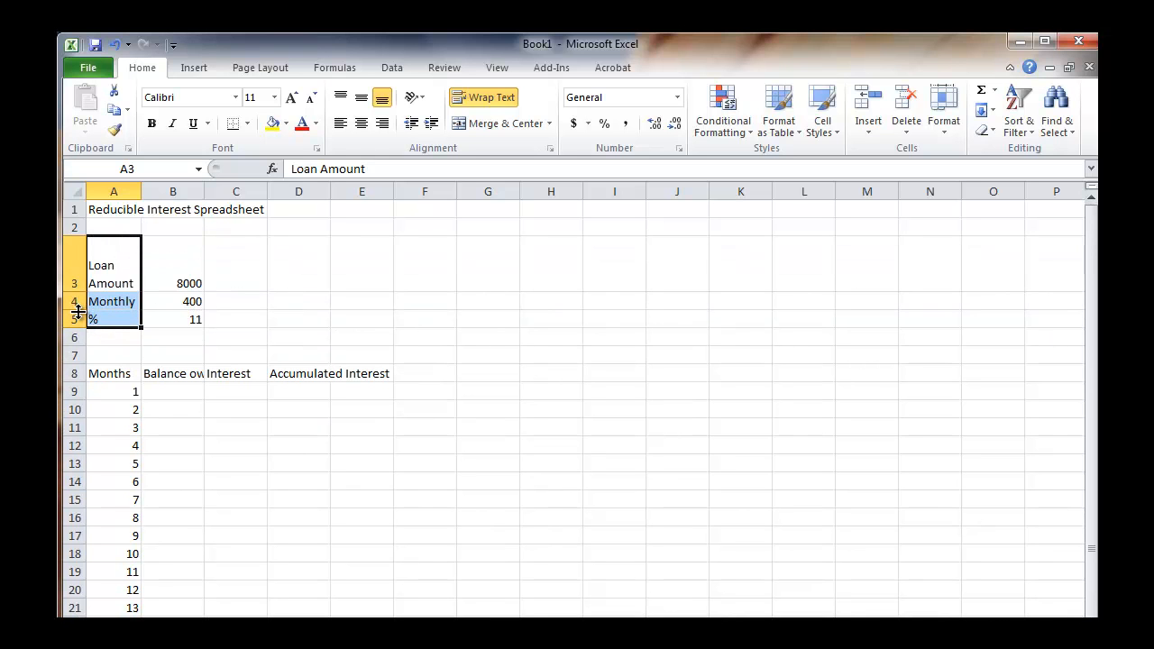
left_click_drag(76, 310, 73, 399)
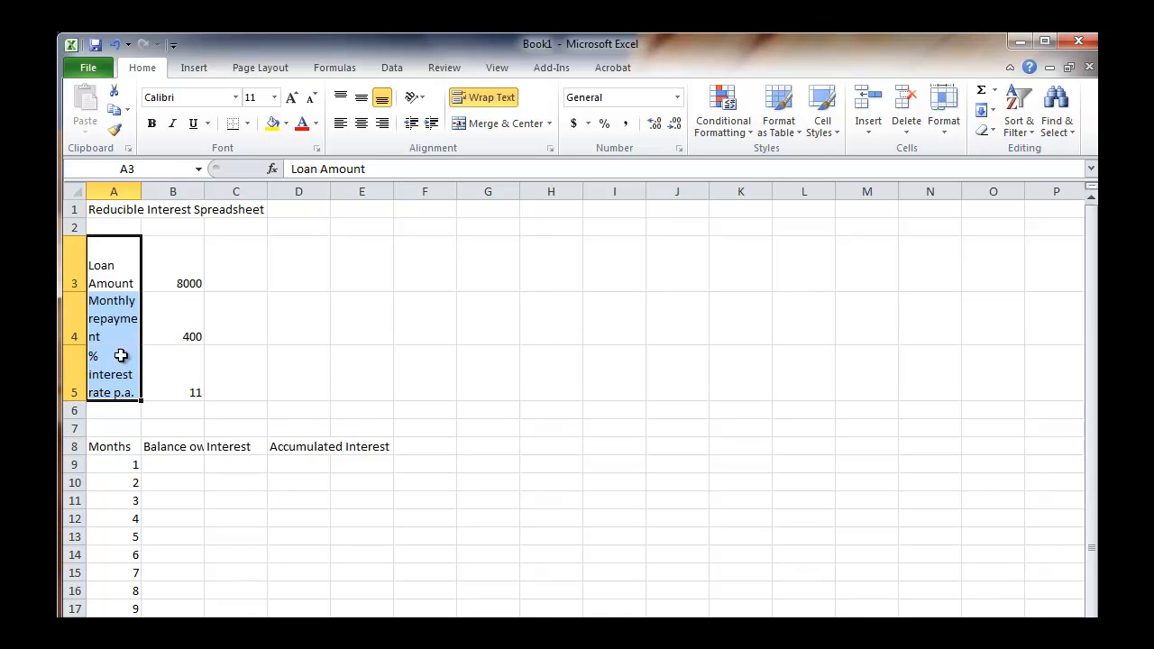
Widen column A slightly to fit the word "repayment" and reduce the heights of rows 3, 4 and 5.
left_click_drag(143, 190, 169, 185)
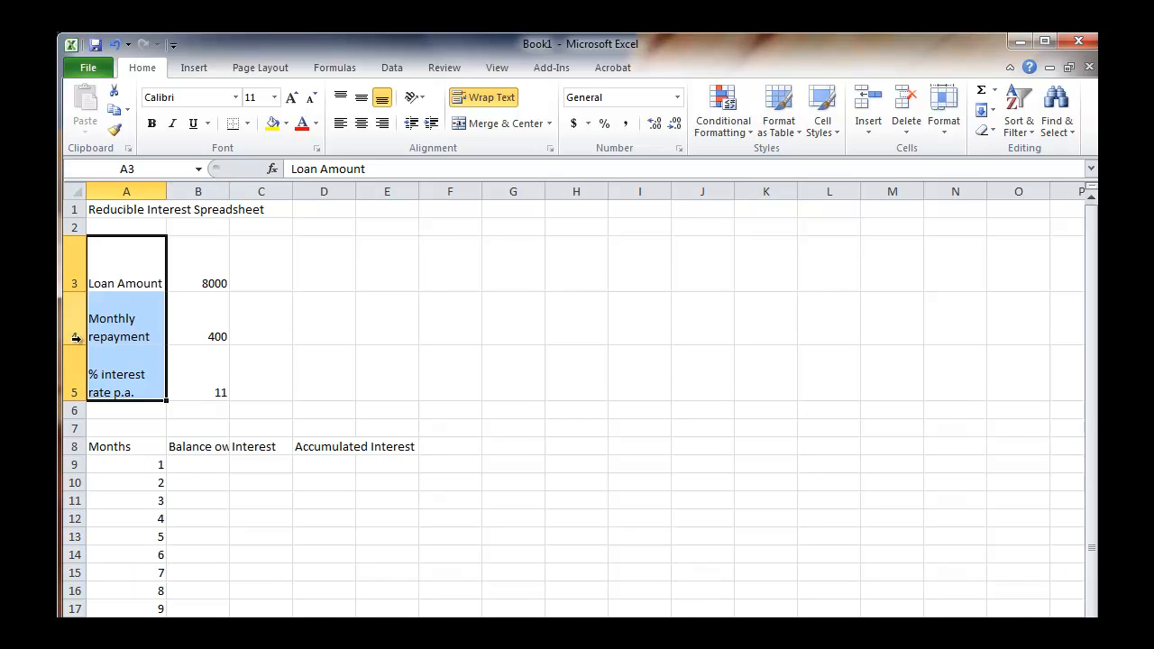
left_click_drag(73, 345, 76, 333)
left_click_drag(82, 289, 82, 279)
left_click_drag(80, 375, 80, 354)
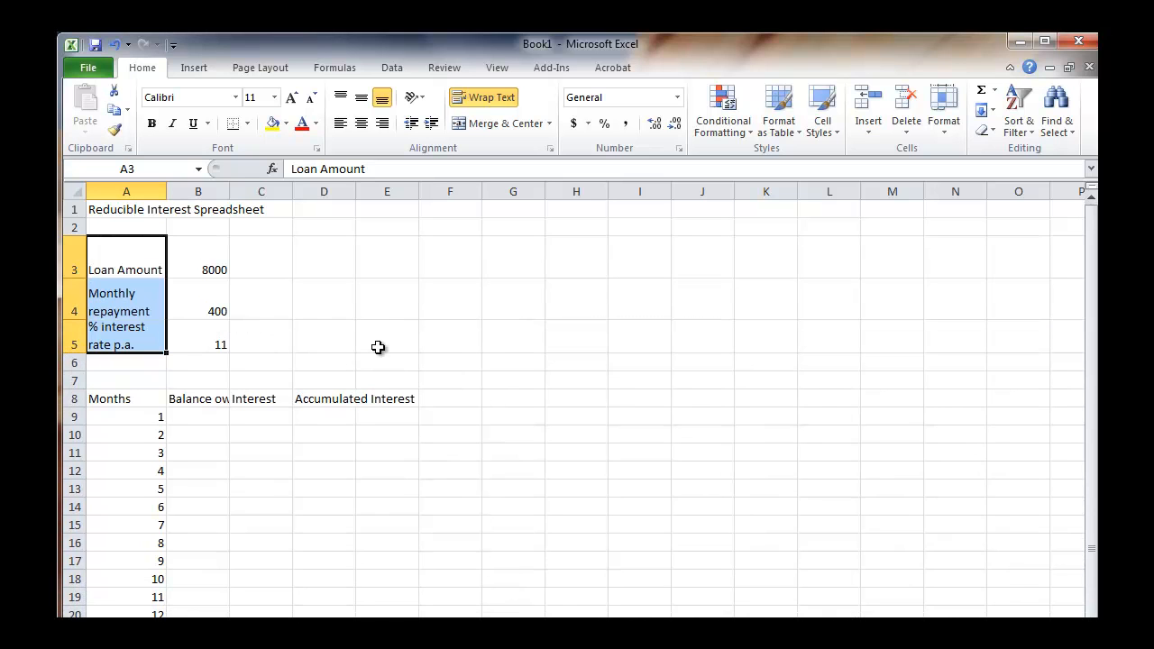
Merge and center the title "Reducible Interest Spreadsheet" across cells A1:D1.
left_click(130, 211)
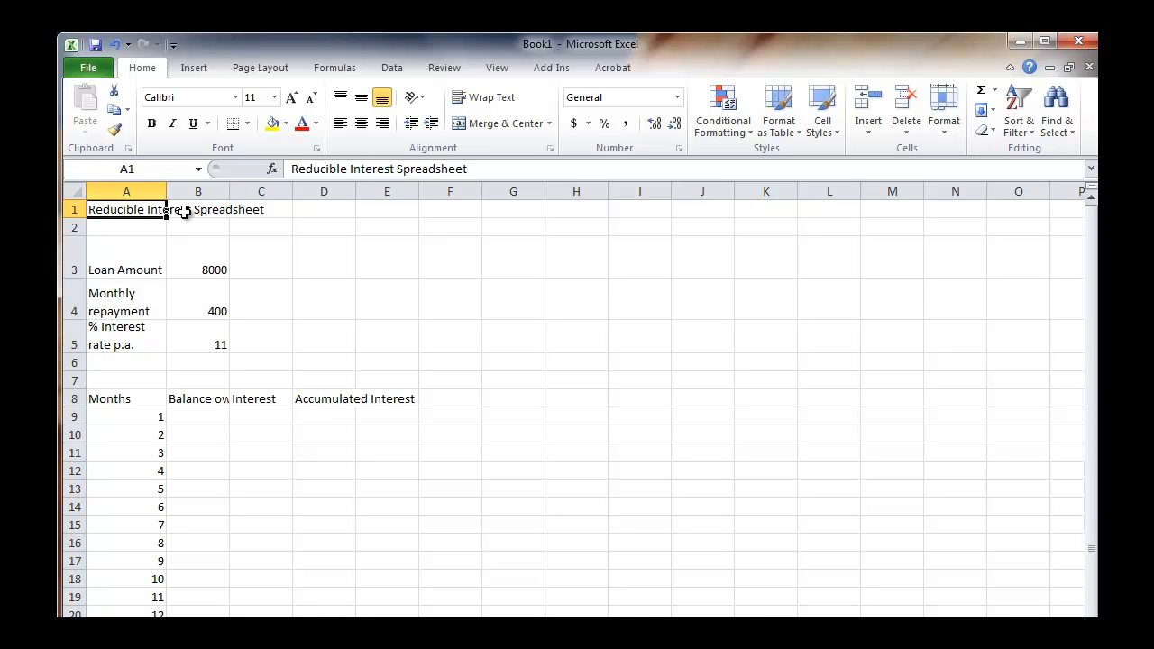
left_click(183, 211)
left_click(278, 207)
left_click(339, 213)
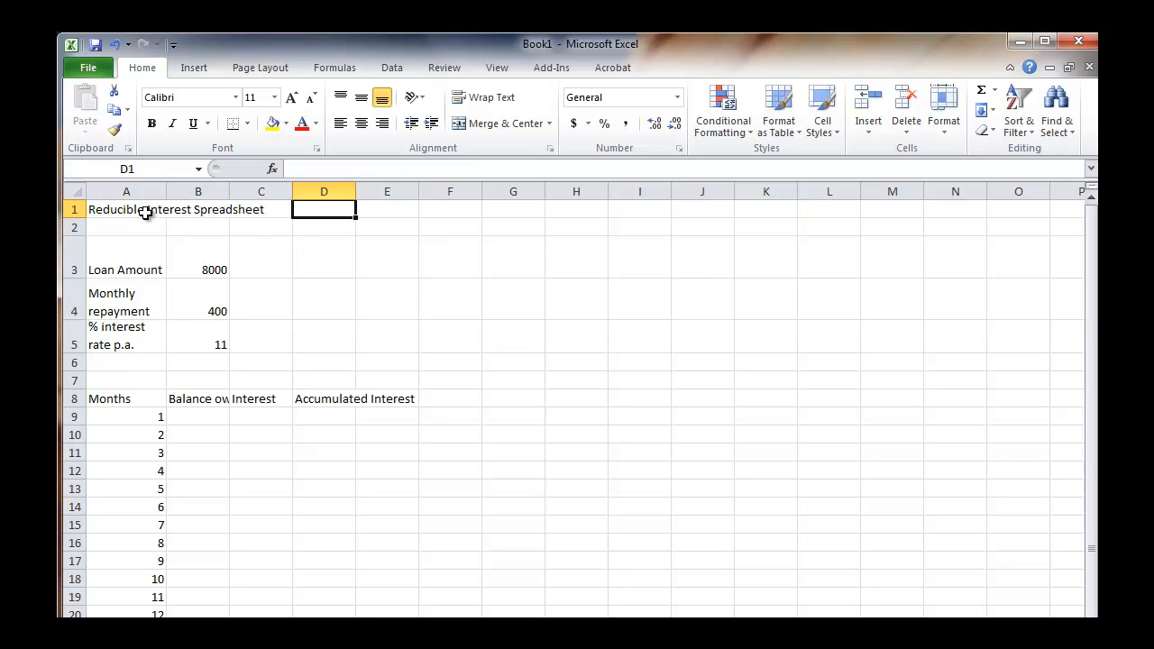
left_click_drag(117, 208, 312, 206)
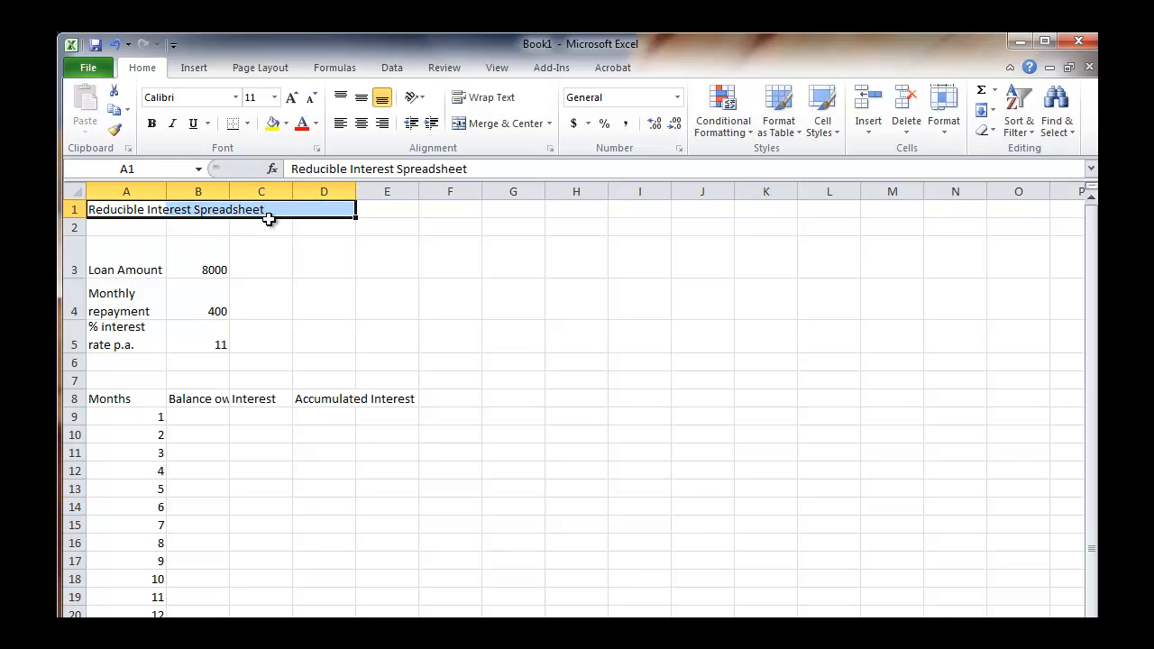
left_click(476, 128)
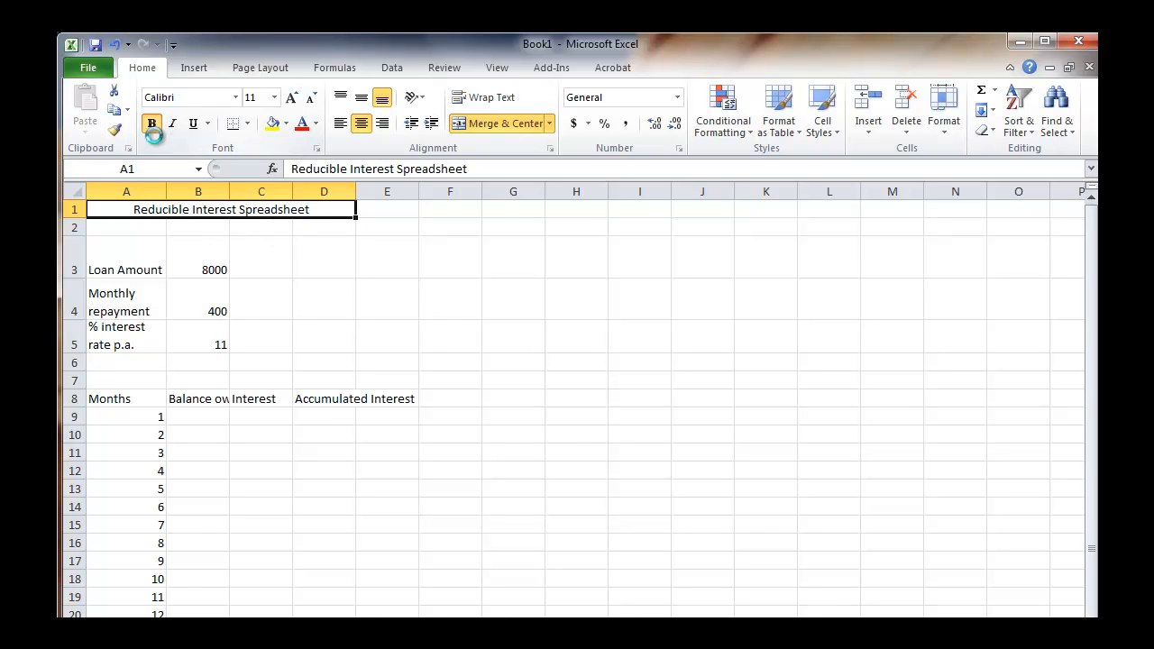
Make the merged title bold and set its font size to 14.
left_click(153, 128)
left_click(275, 99)
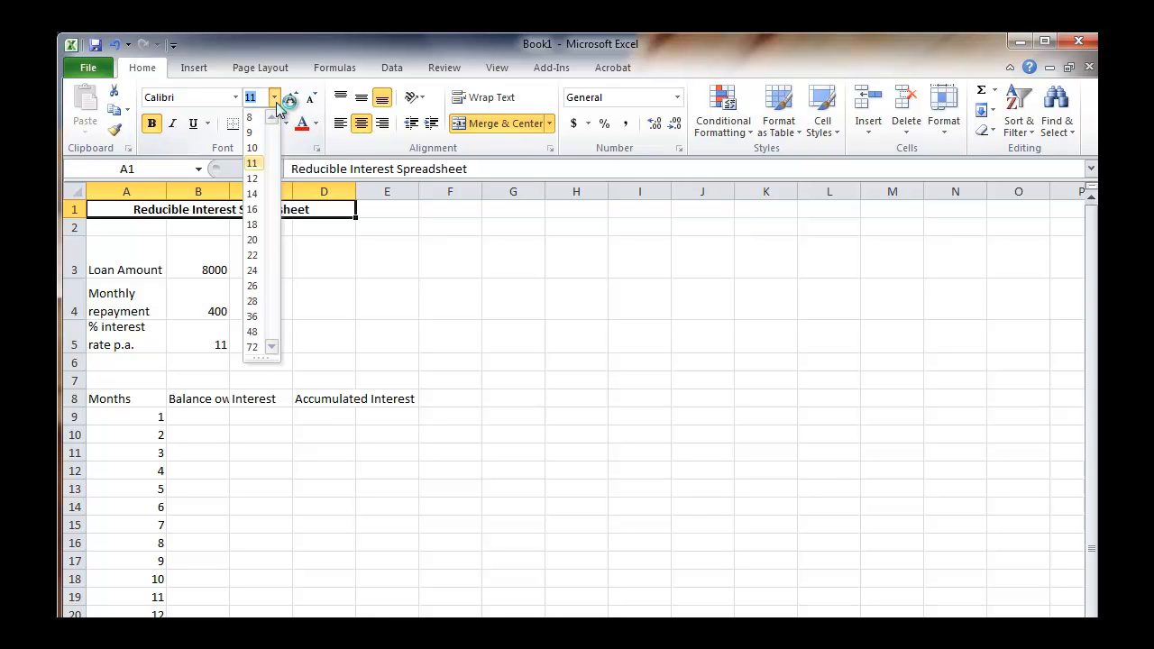
left_click(255, 194)
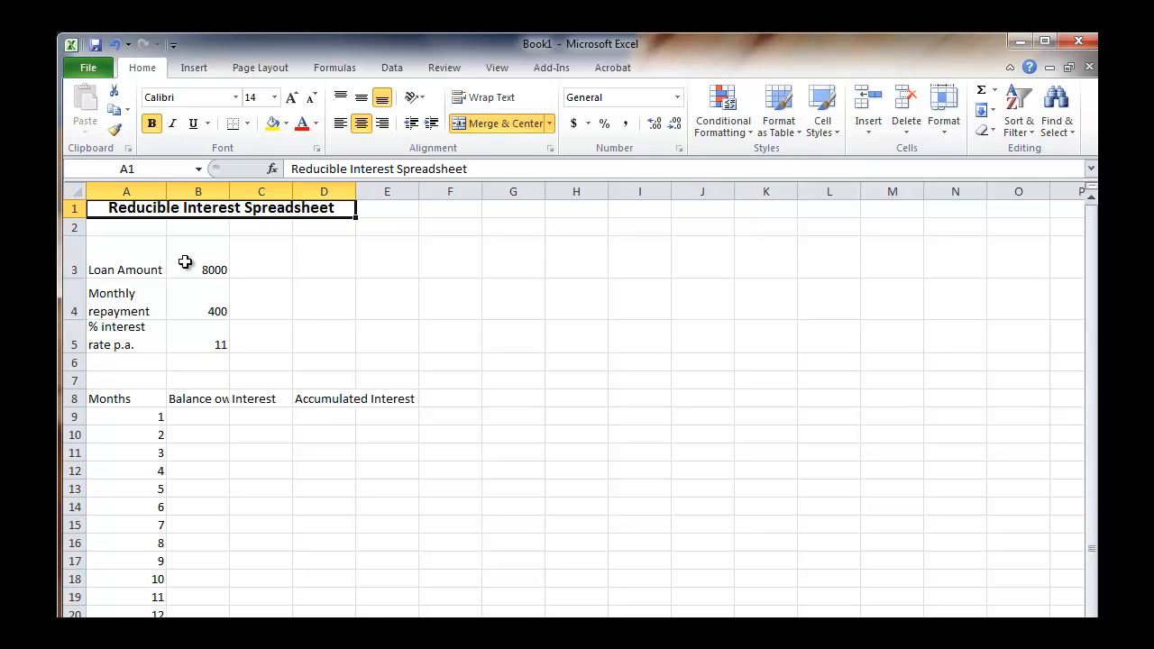
Select the whole worksheet and autofit all column widths to their contents.
left_click(75, 190)
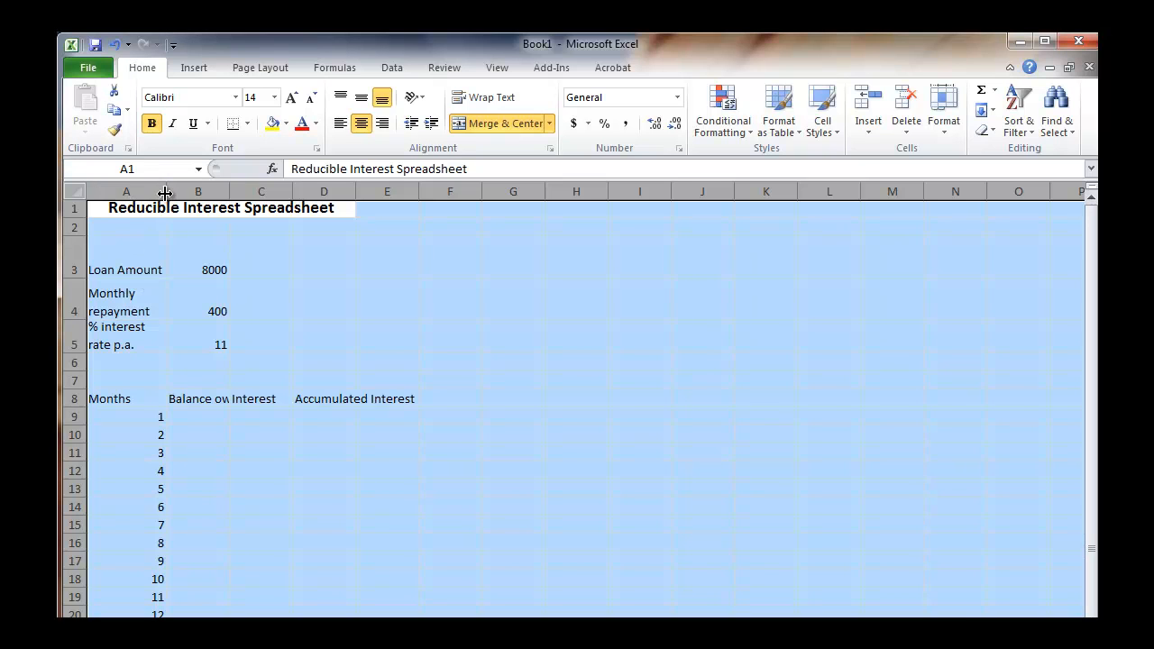
double_click(229, 191)
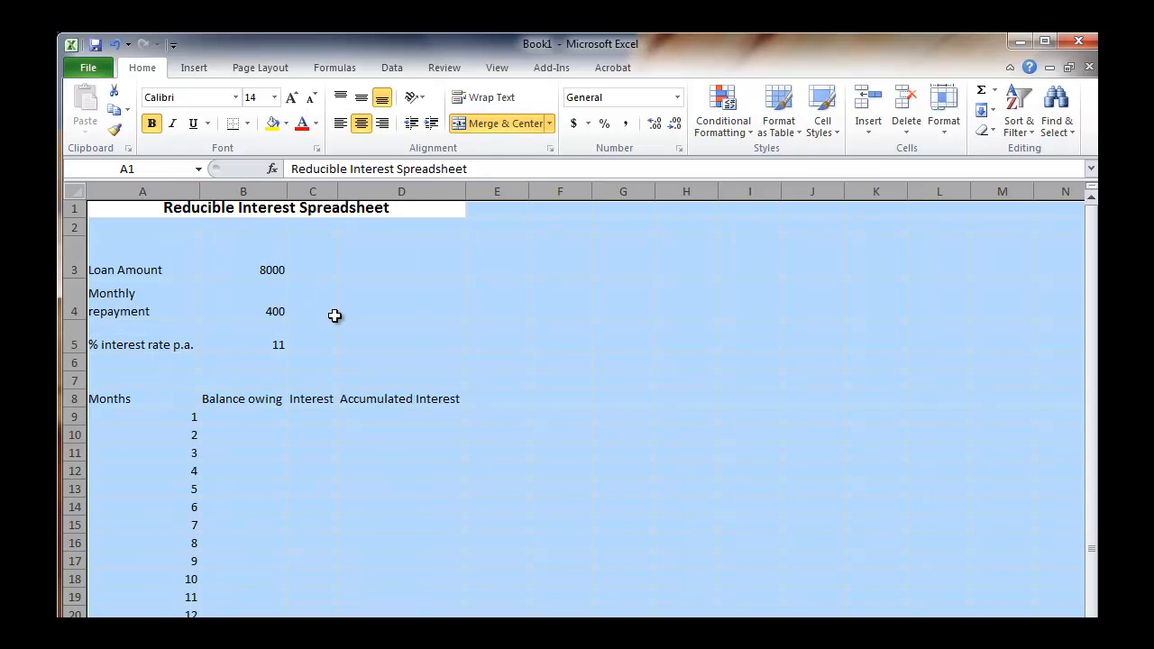
Increase the height of heading row 8 to about two text lines and wrap the text across the row.
left_click(256, 266)
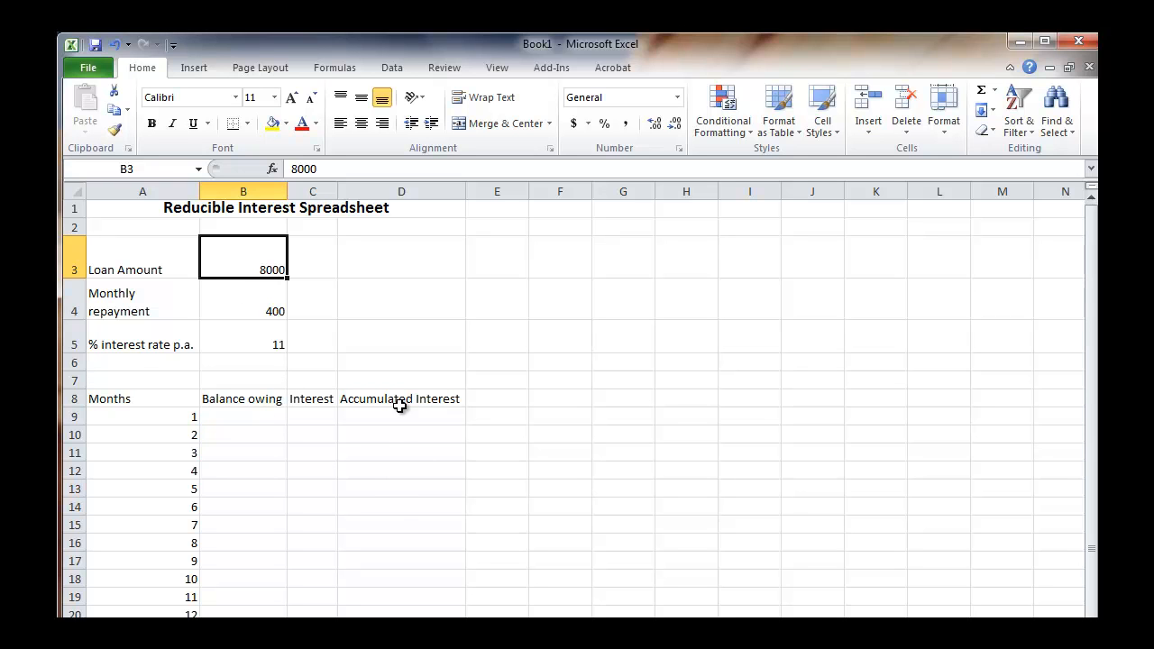
left_click_drag(75, 407, 80, 435)
left_click(76, 417)
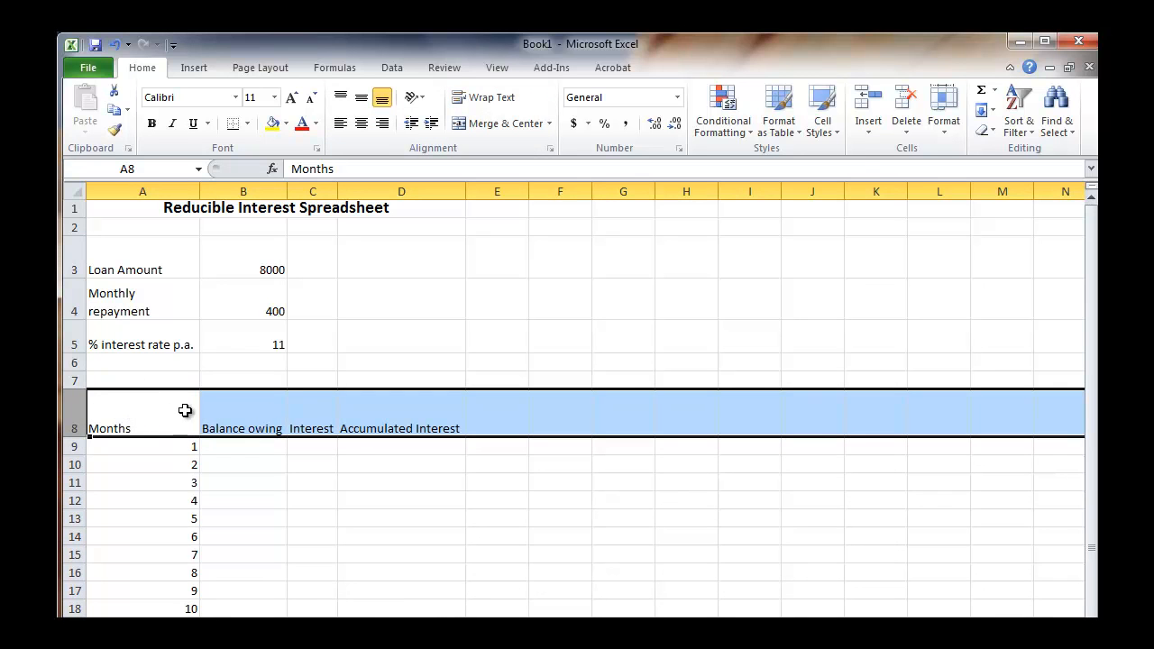
left_click(492, 107)
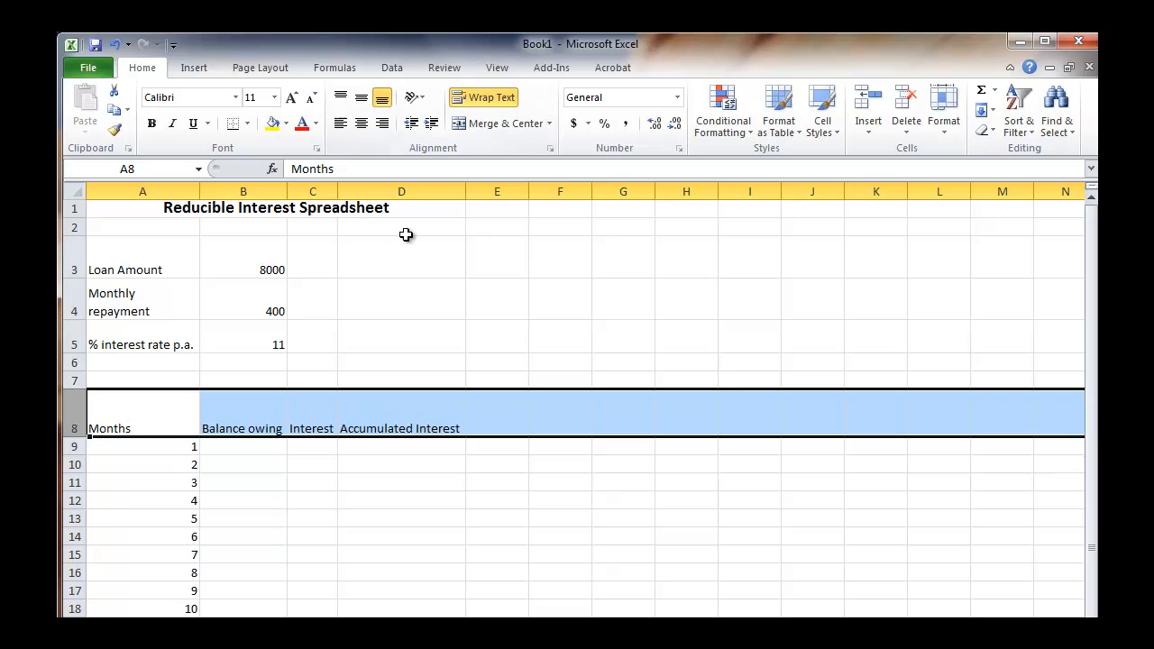
Narrow columns B, D and A so that "Balance owing", "Accumulated Interest" and "% interest rate p.a." each wrap onto two lines.
left_click_drag(289, 185, 275, 189)
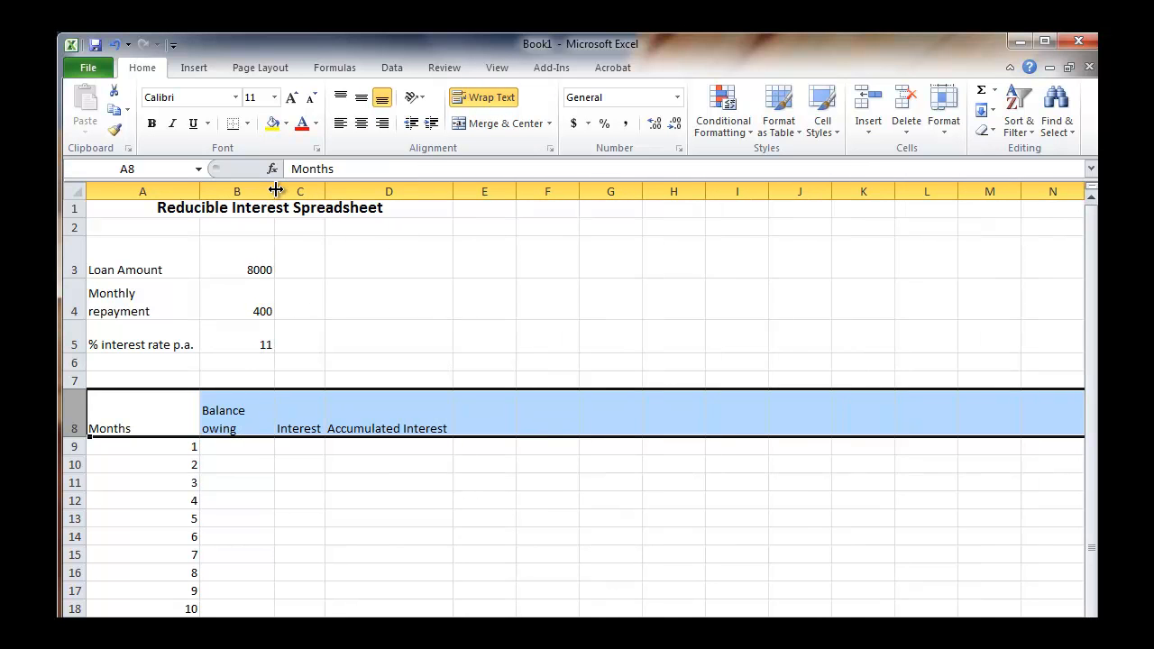
left_click_drag(452, 192, 411, 193)
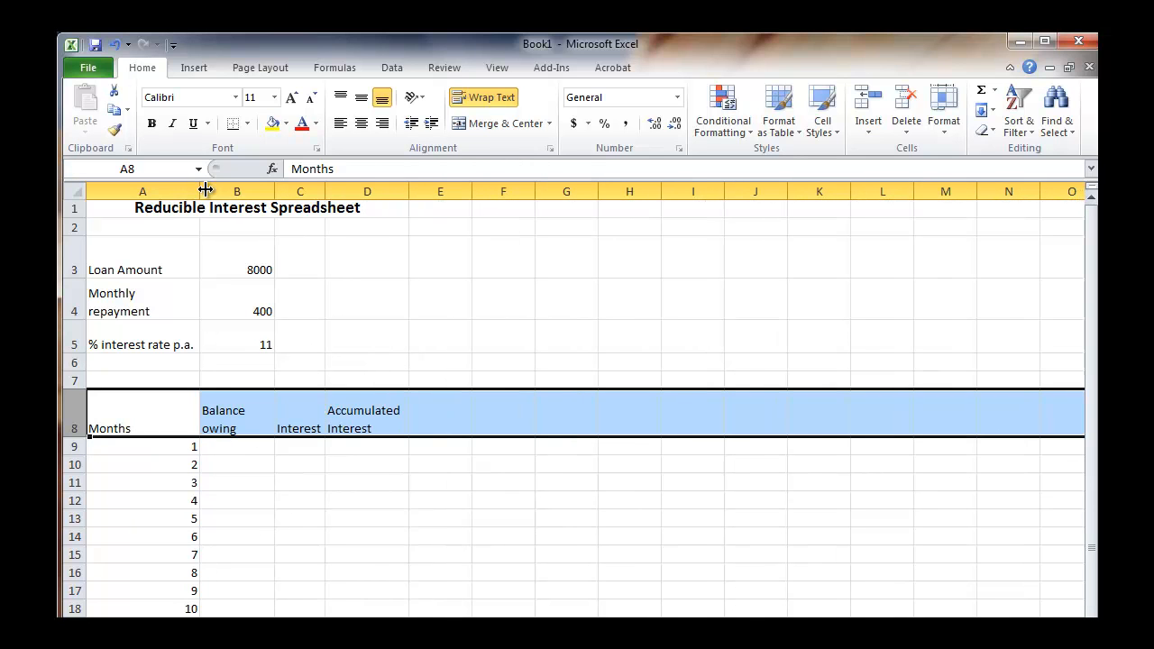
left_click_drag(200, 192, 168, 192)
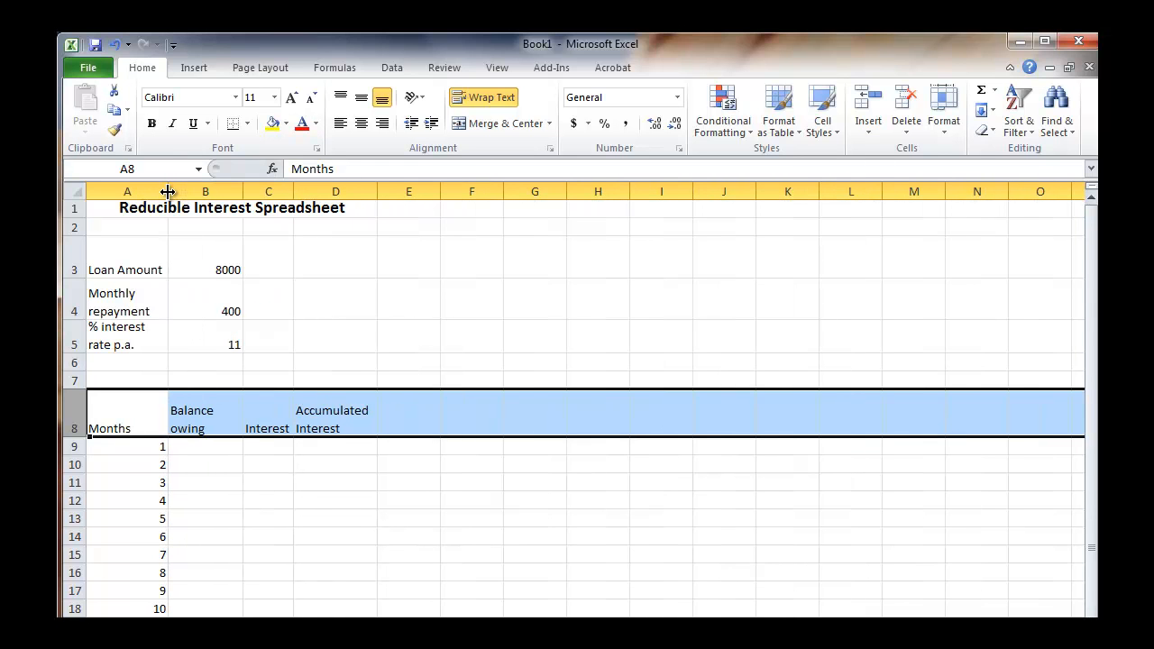
Apply the dollar Accounting number format to the loan amount and monthly repayment values in B3:B4.
left_click(212, 264)
left_click(217, 294)
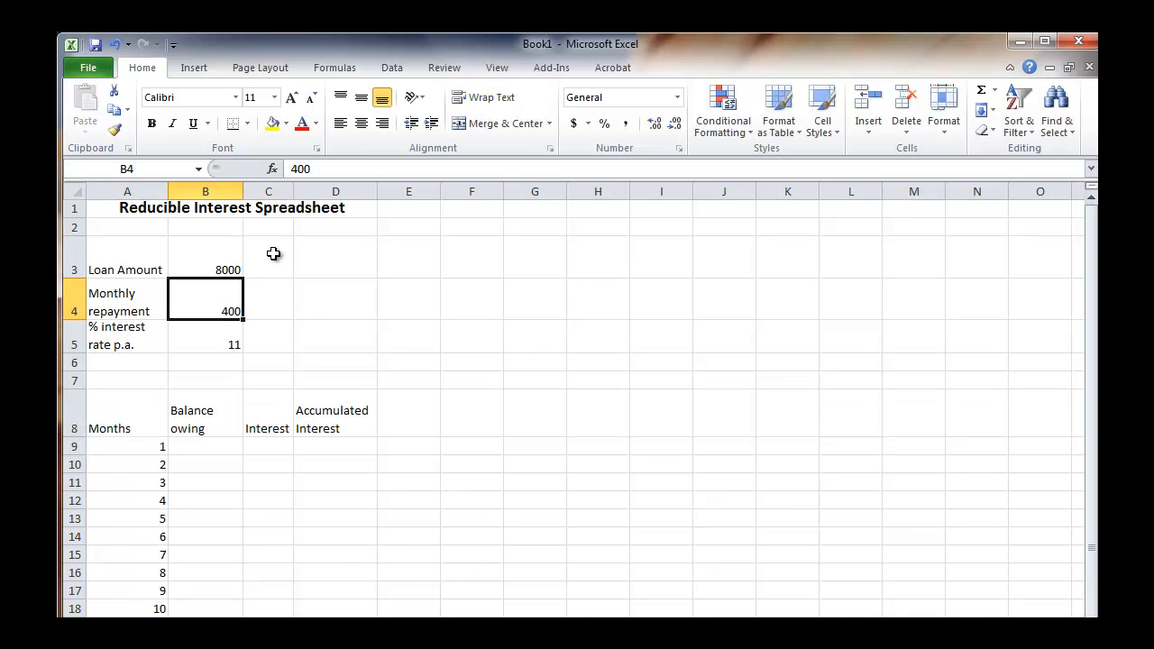
left_click_drag(202, 255, 201, 297)
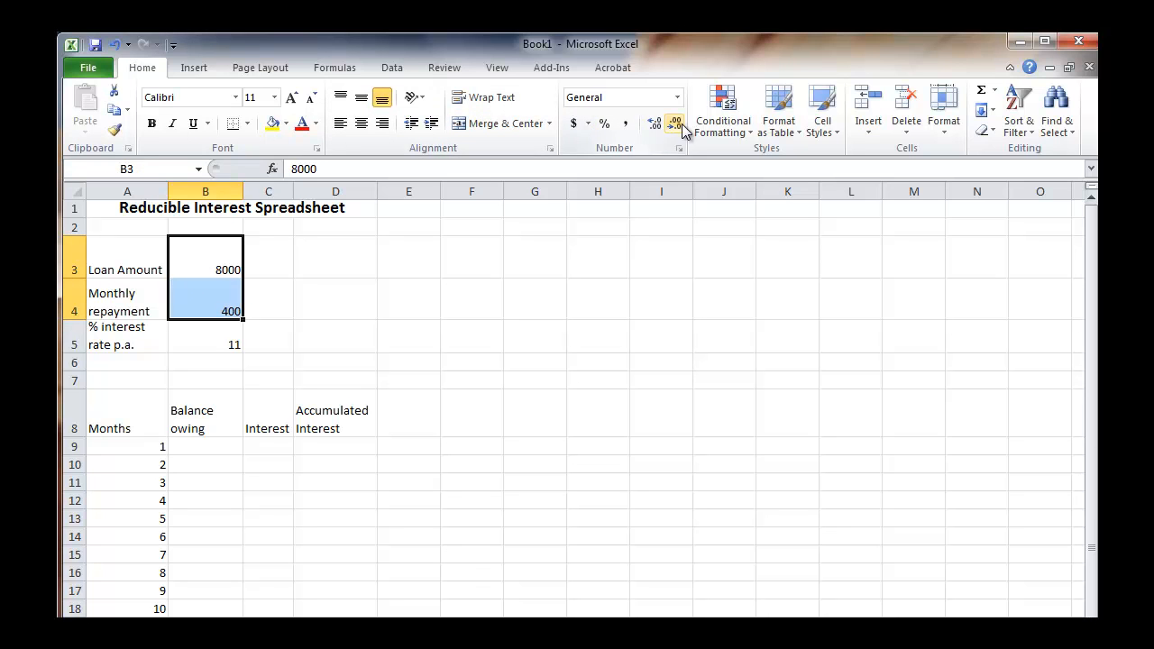
left_click(575, 123)
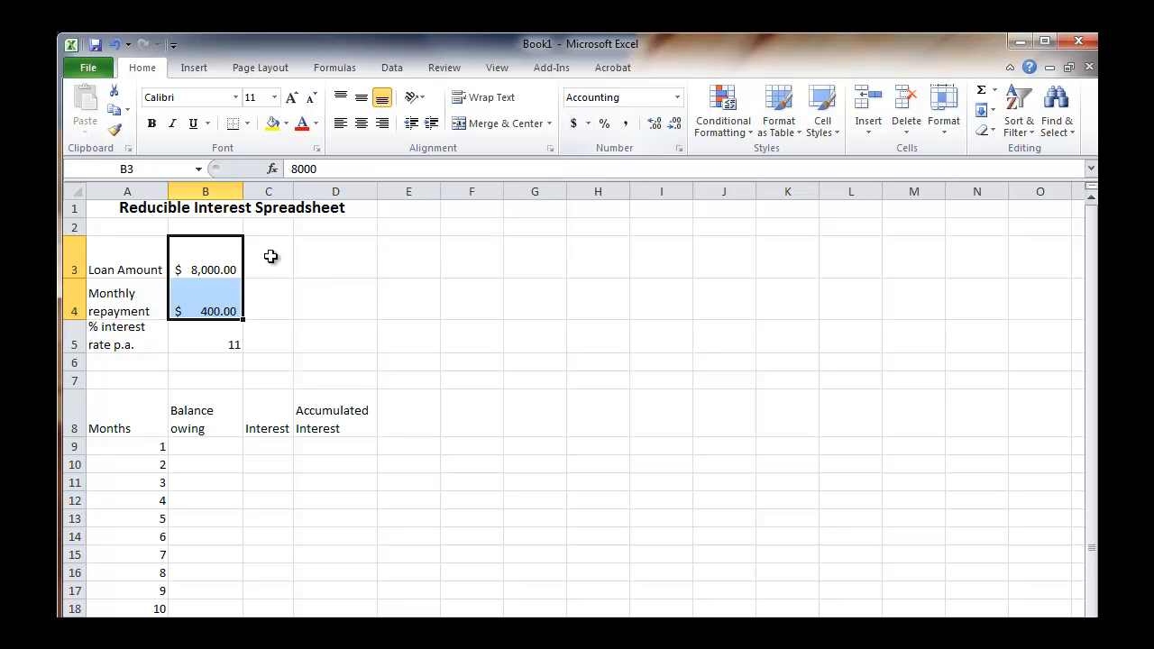
Format the interest rate in cell B5 as a percentage and re-enter it as 11%.
left_click(210, 336)
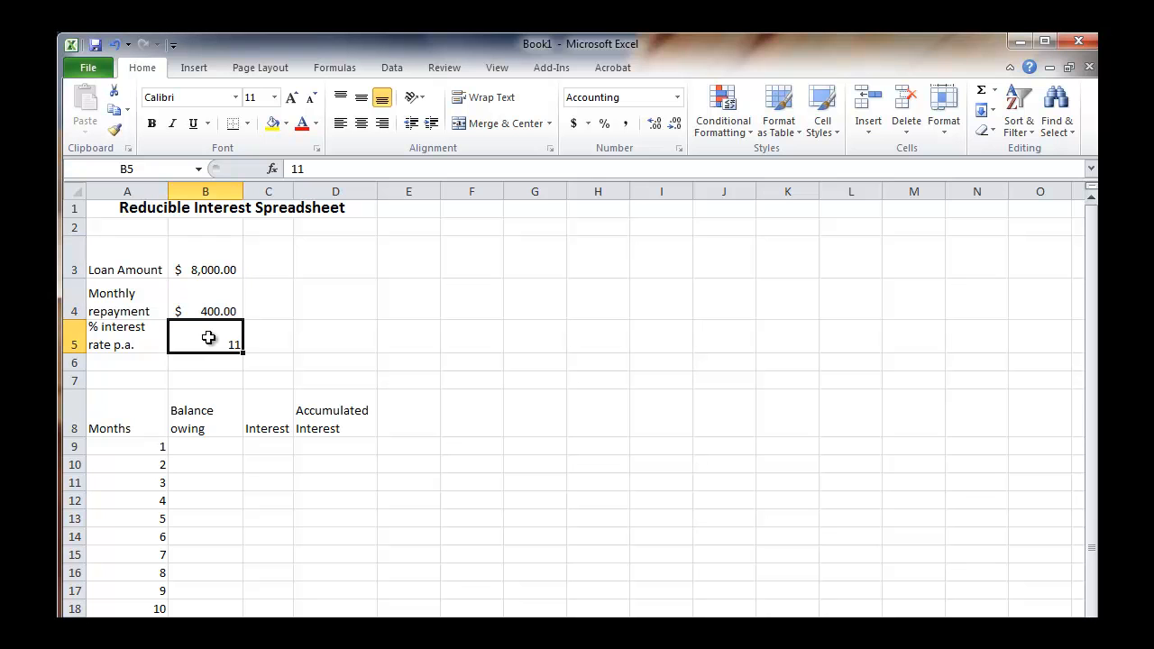
left_click(604, 127)
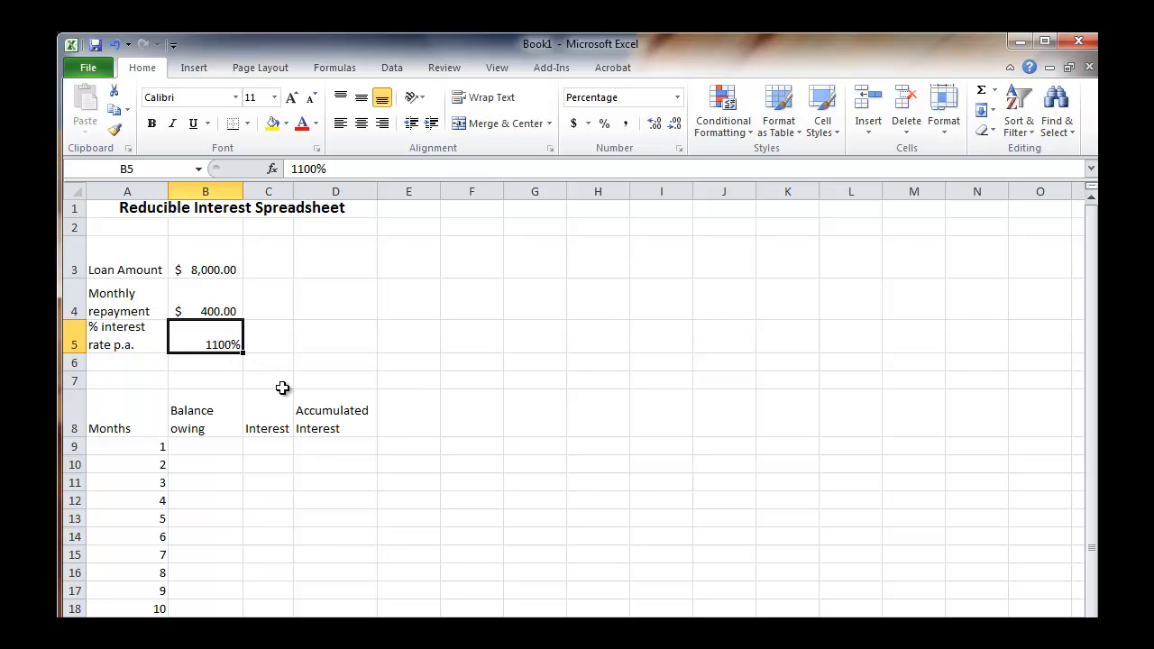
type("11")
key("Return")
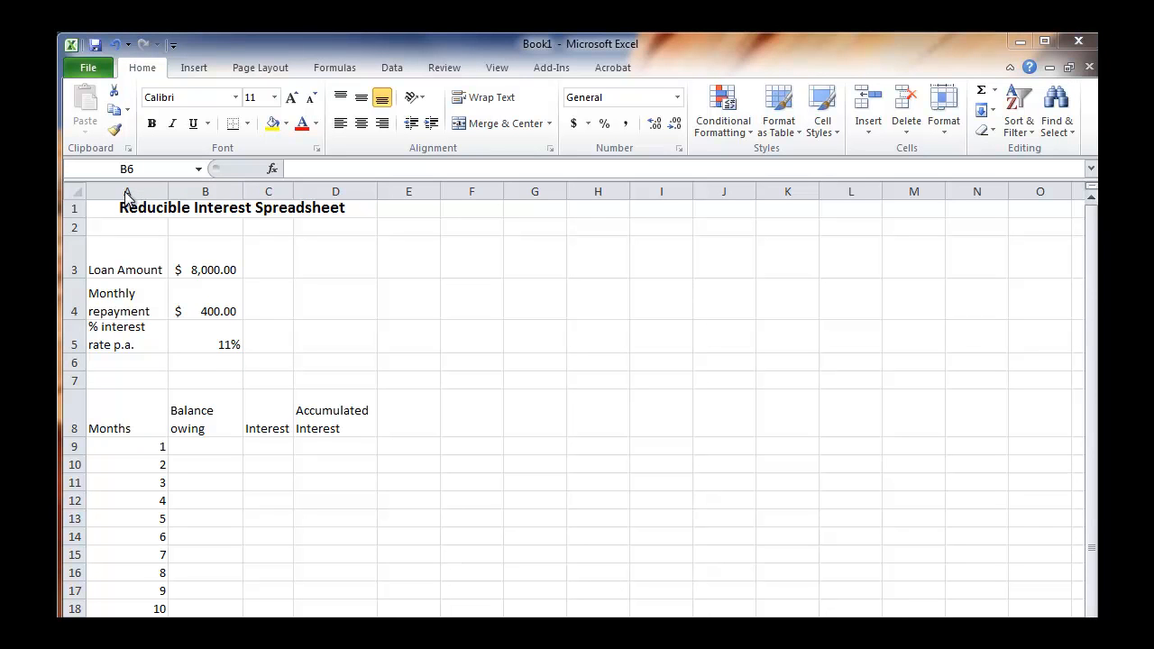
Center the contents of the whole worksheet both horizontally and vertically within their cells.
left_click(75, 190)
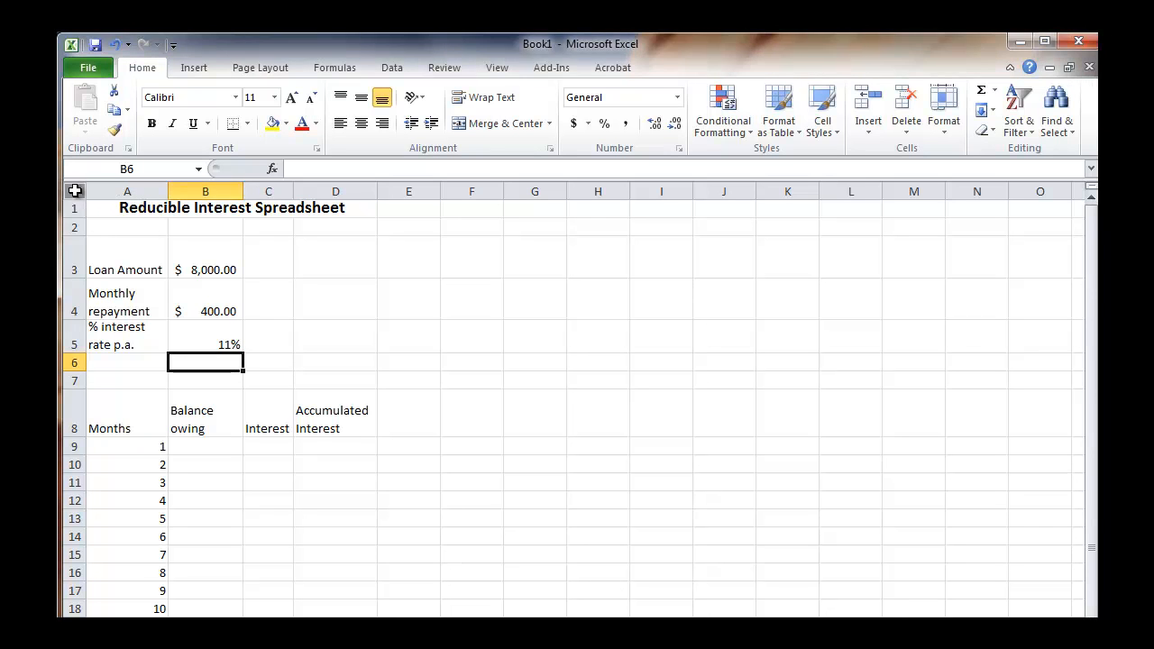
left_click(361, 125)
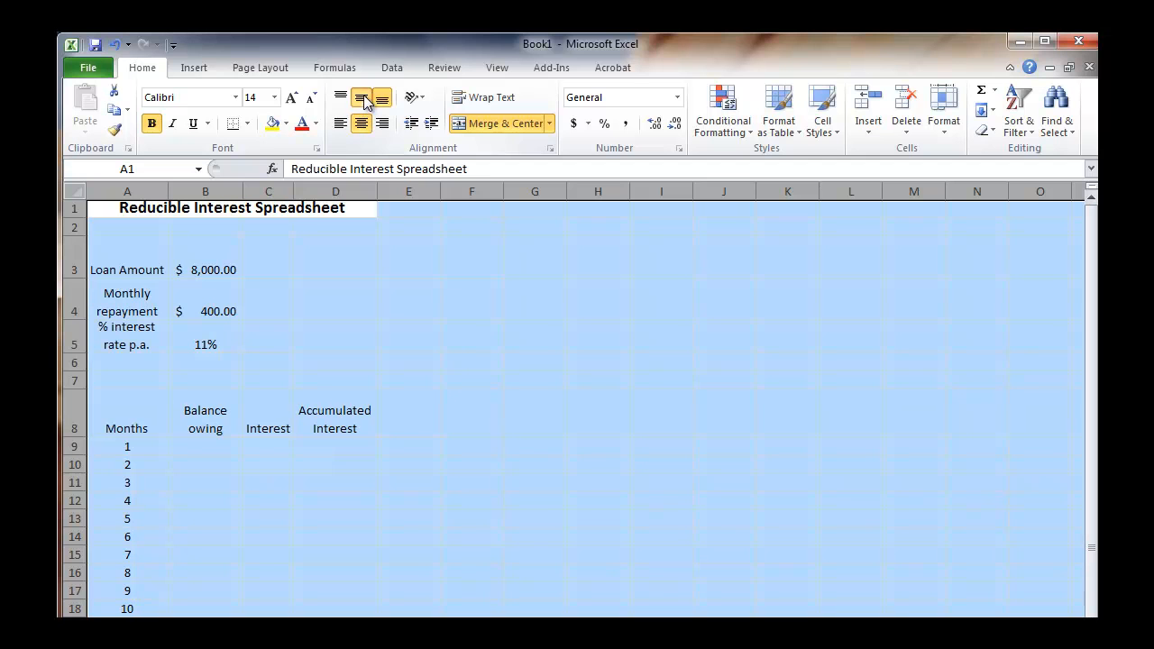
left_click(360, 97)
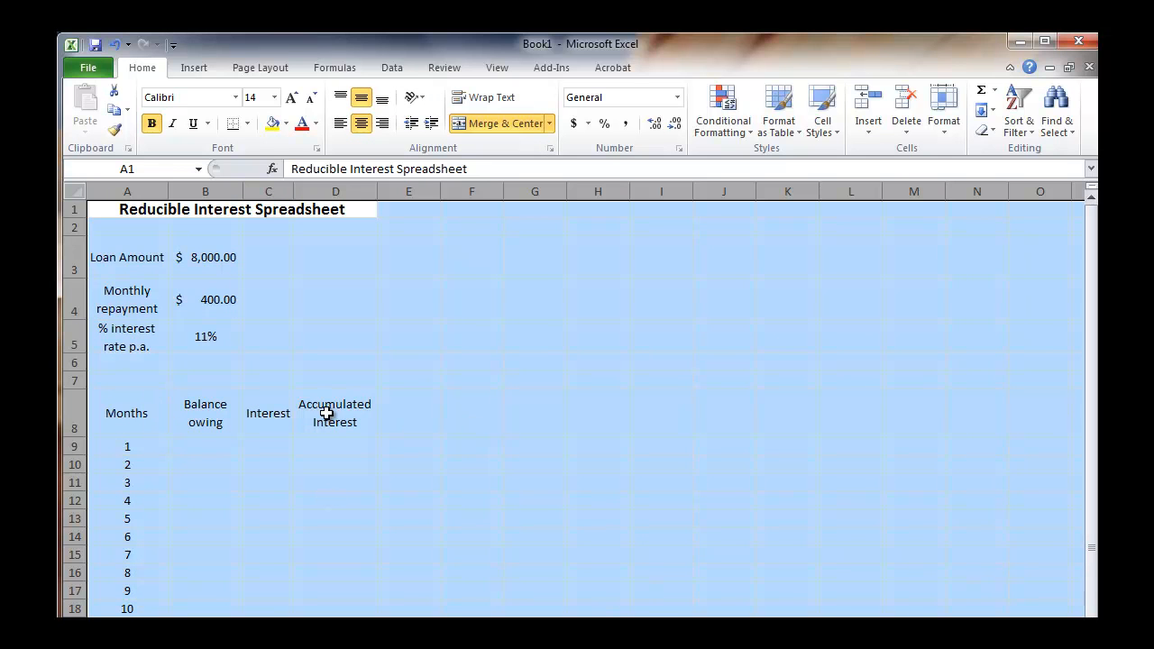
left_click(366, 404)
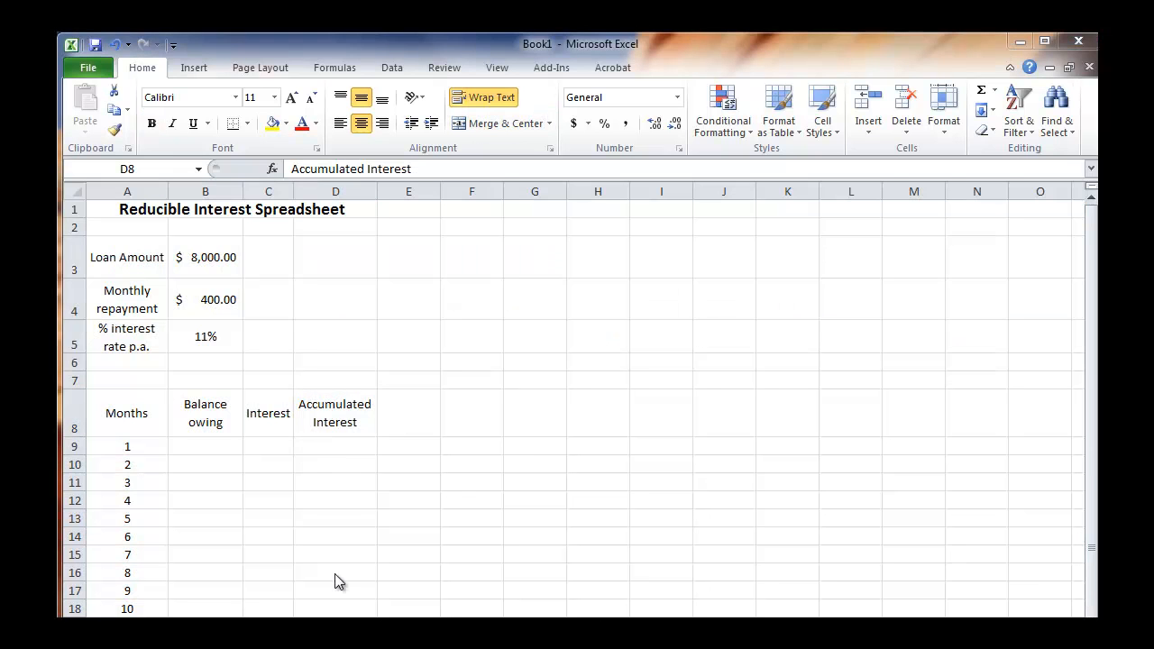